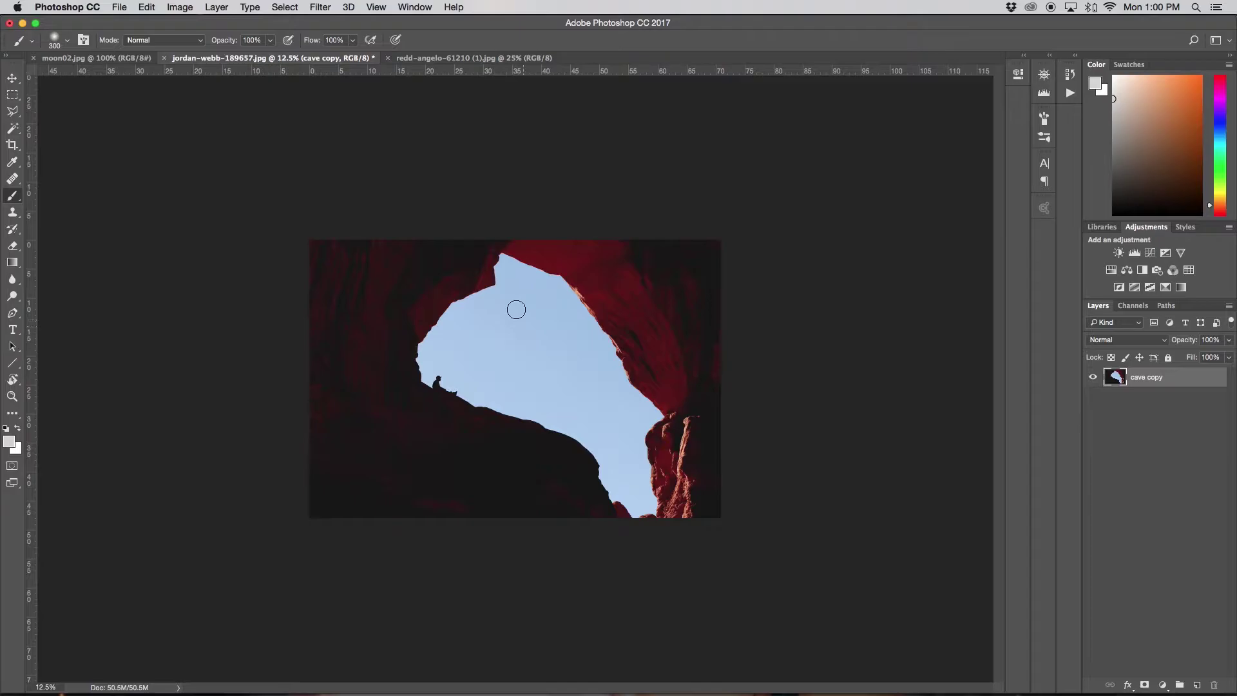
Step: Glance at the starry sky and moon images, return to the cave photo, and pick the Magic Wand
left_click(444, 58)
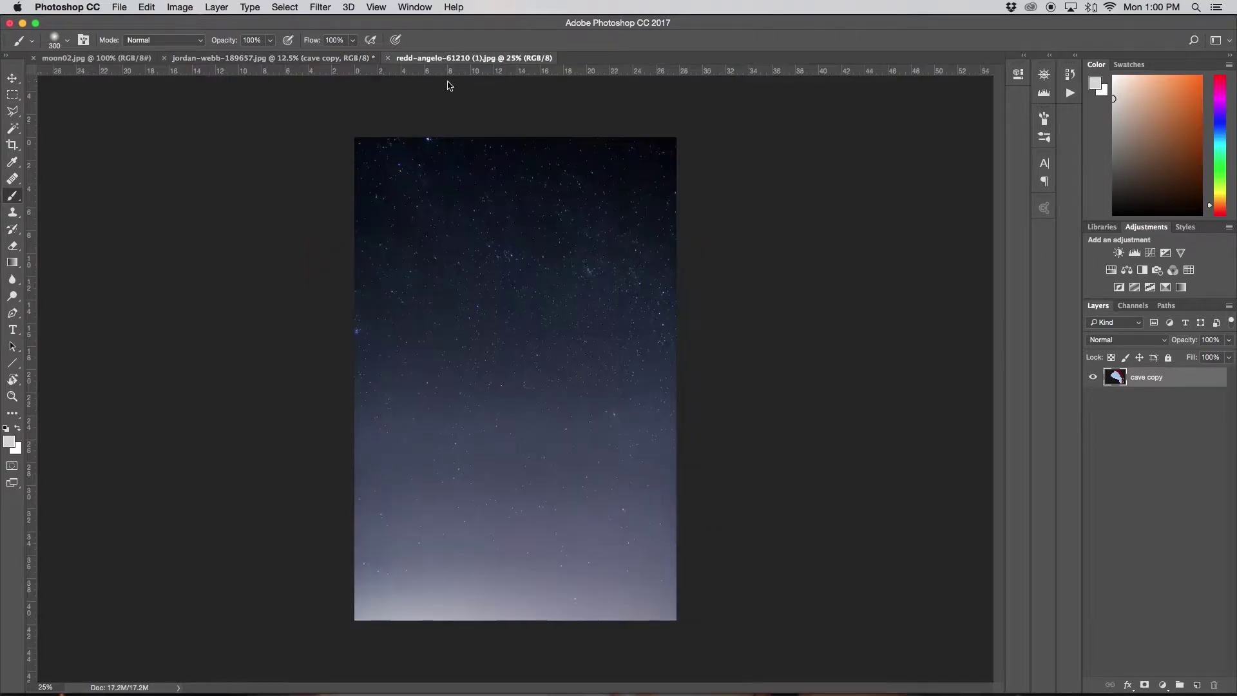
left_click(135, 58)
left_click(219, 60)
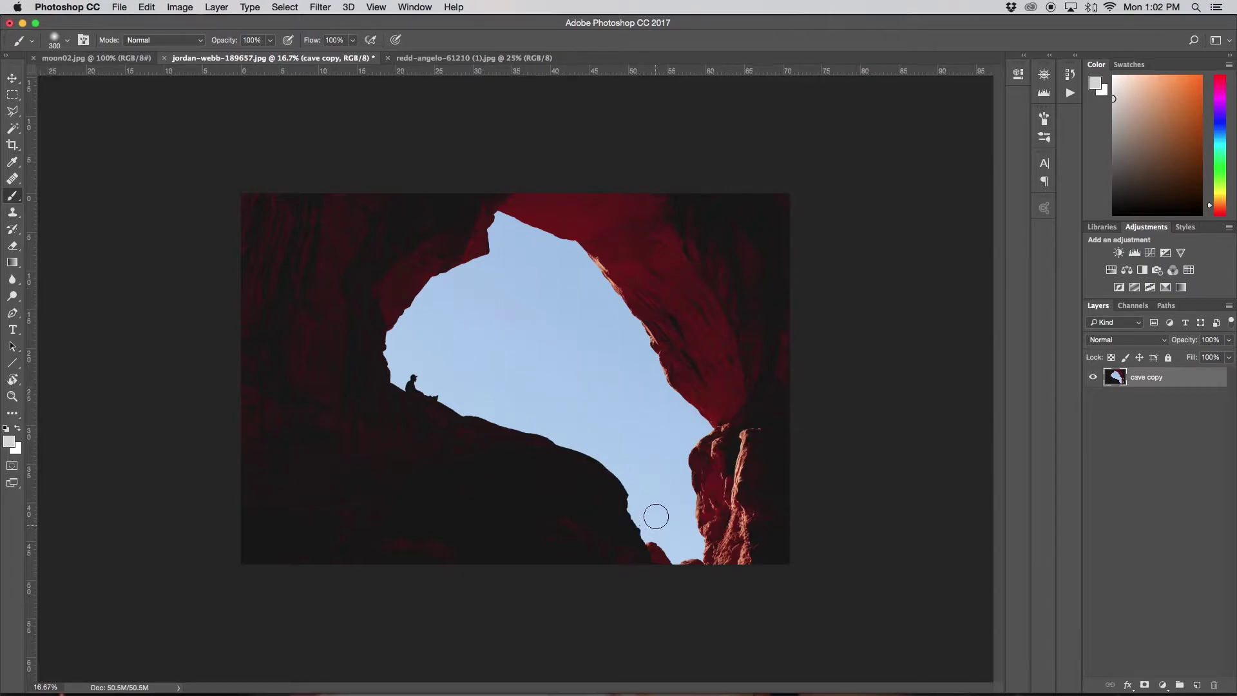
left_click(11, 131)
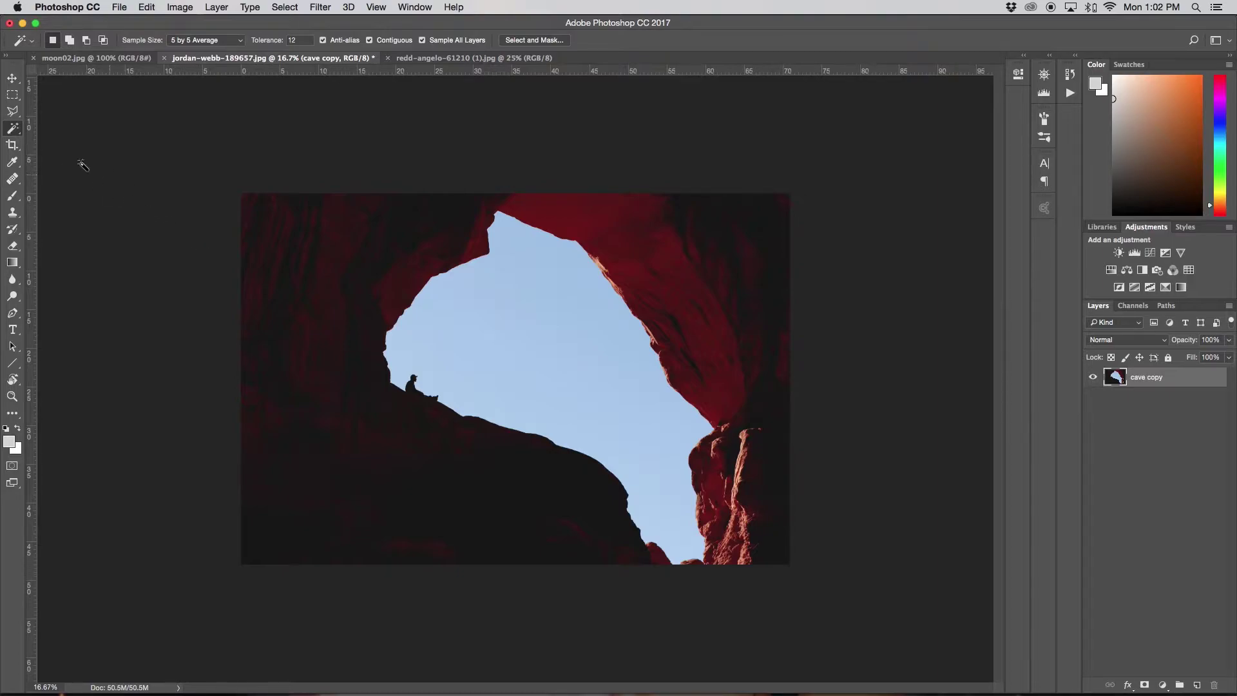
Step: Select the pale sky with the Magic Wand and extend it to all similar pixels
left_click(12, 132)
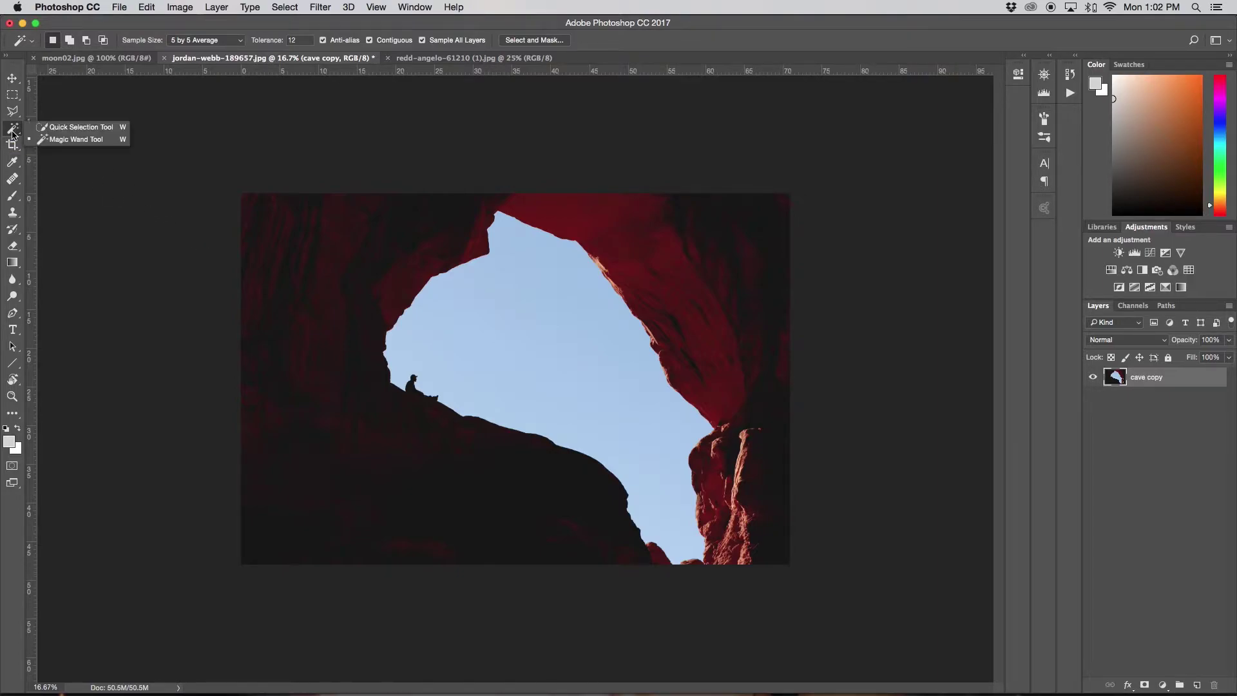
left_click(61, 142)
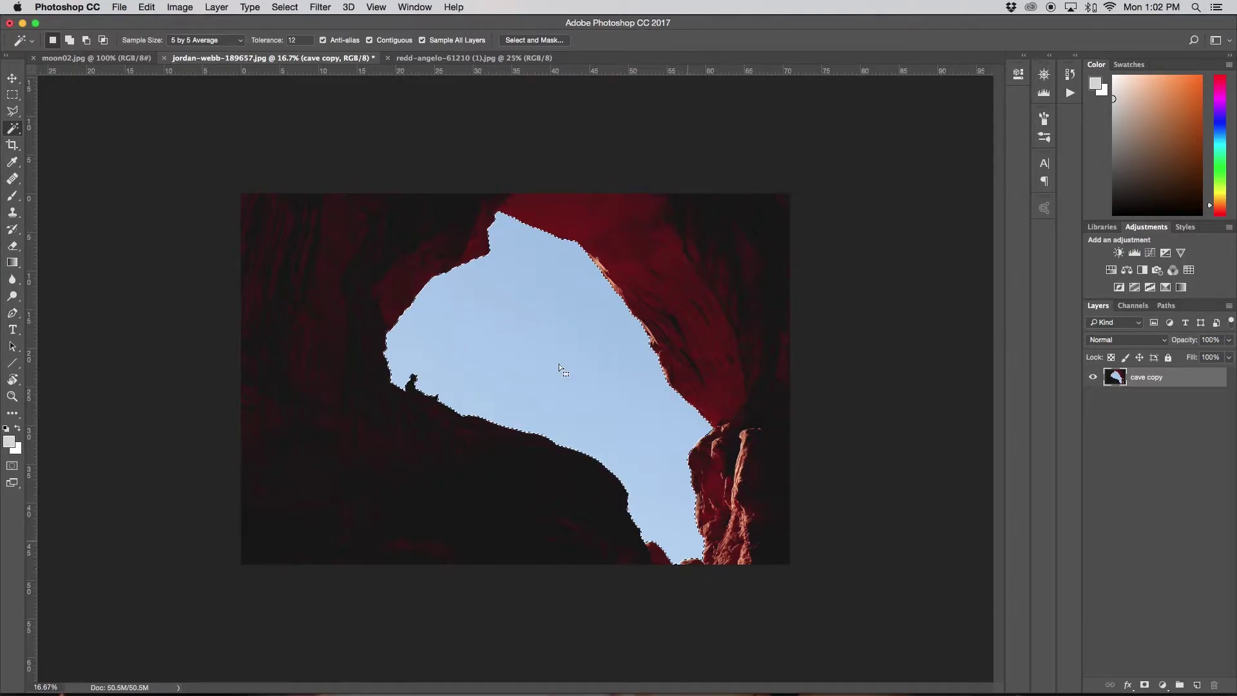
left_click(282, 7)
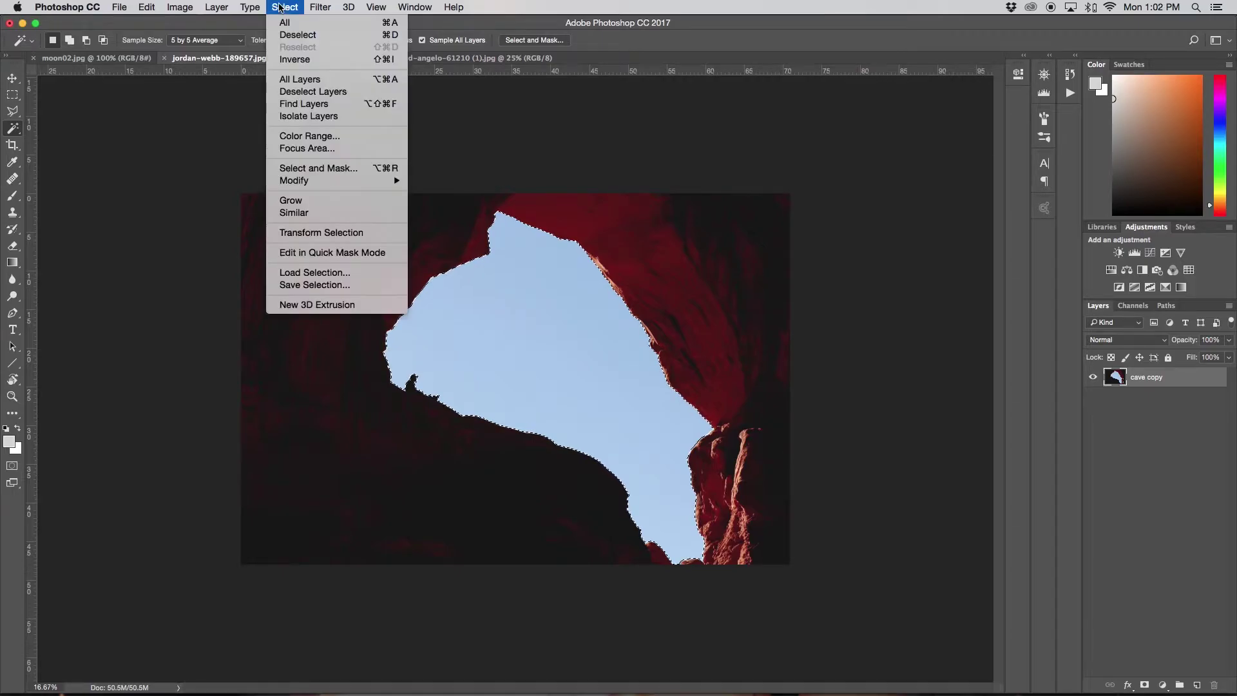
left_click(313, 213)
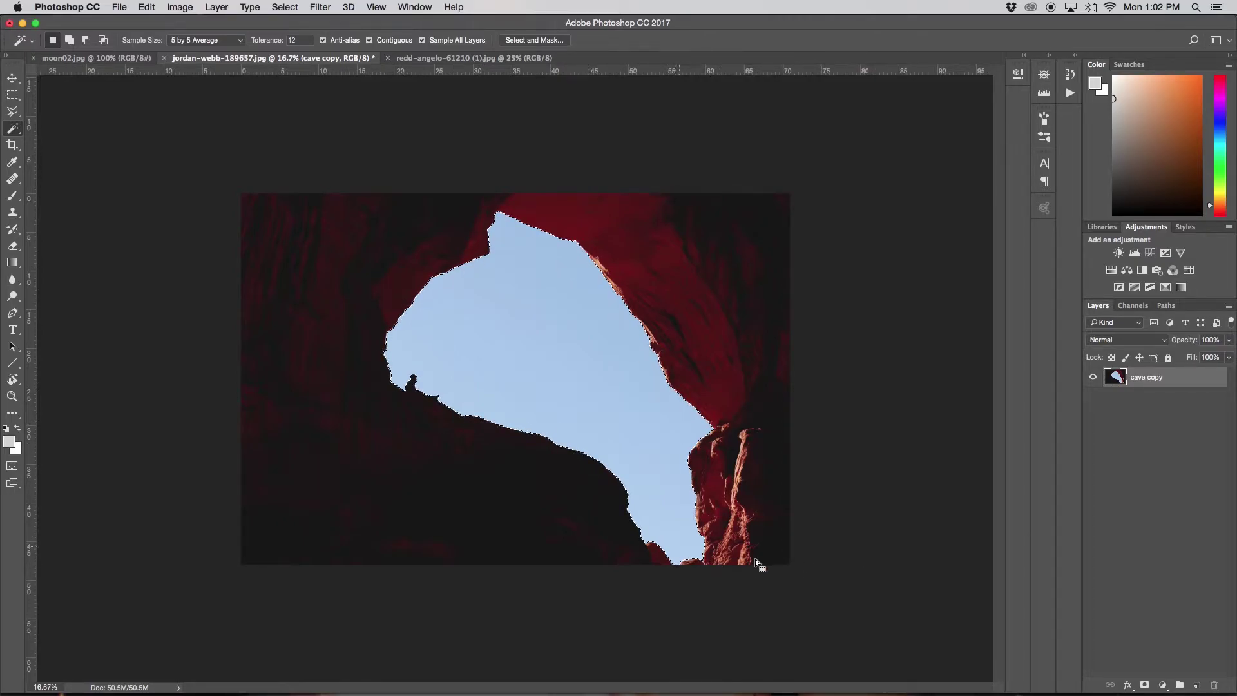
Step: Mask the cave copy layer to the sky and invert the mask so only the rock shows
left_click(1144, 685)
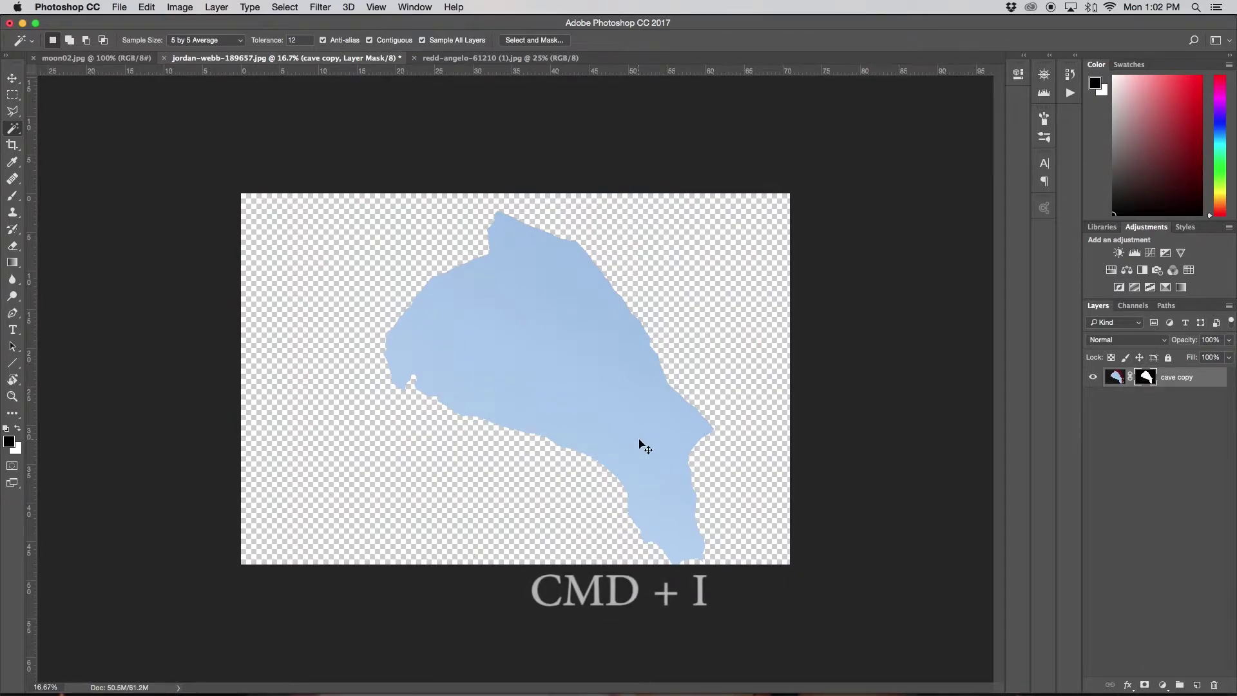
key("super+i")
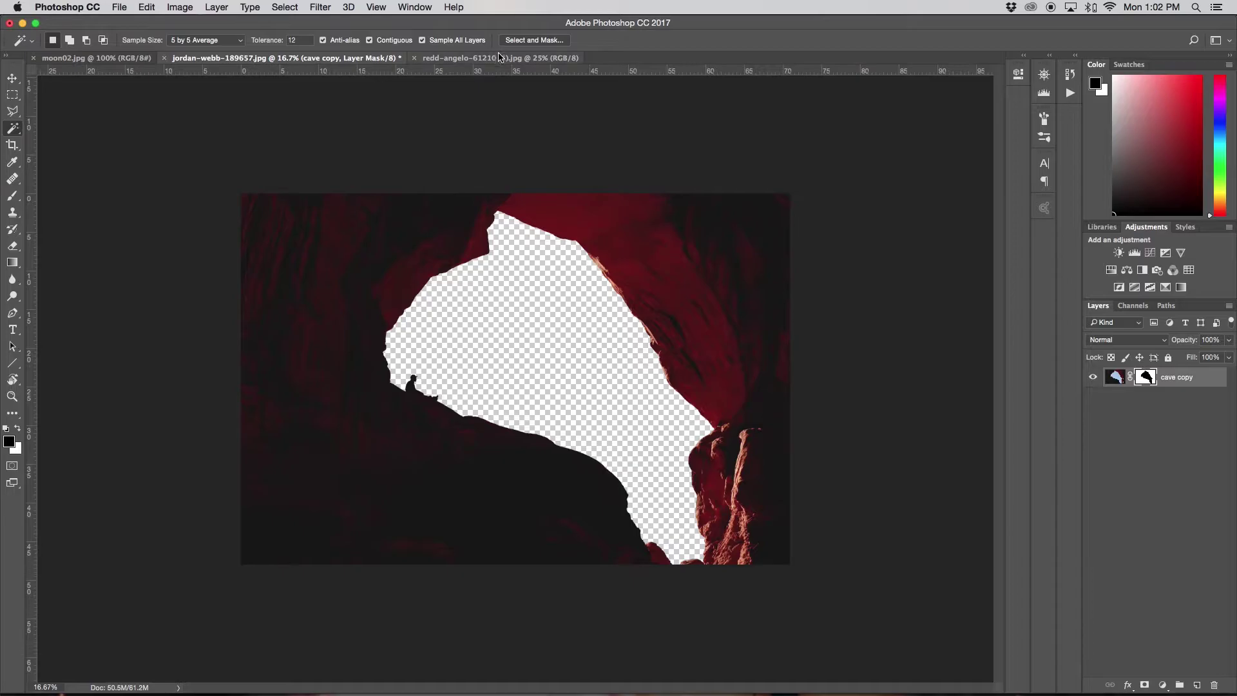
left_click(501, 59)
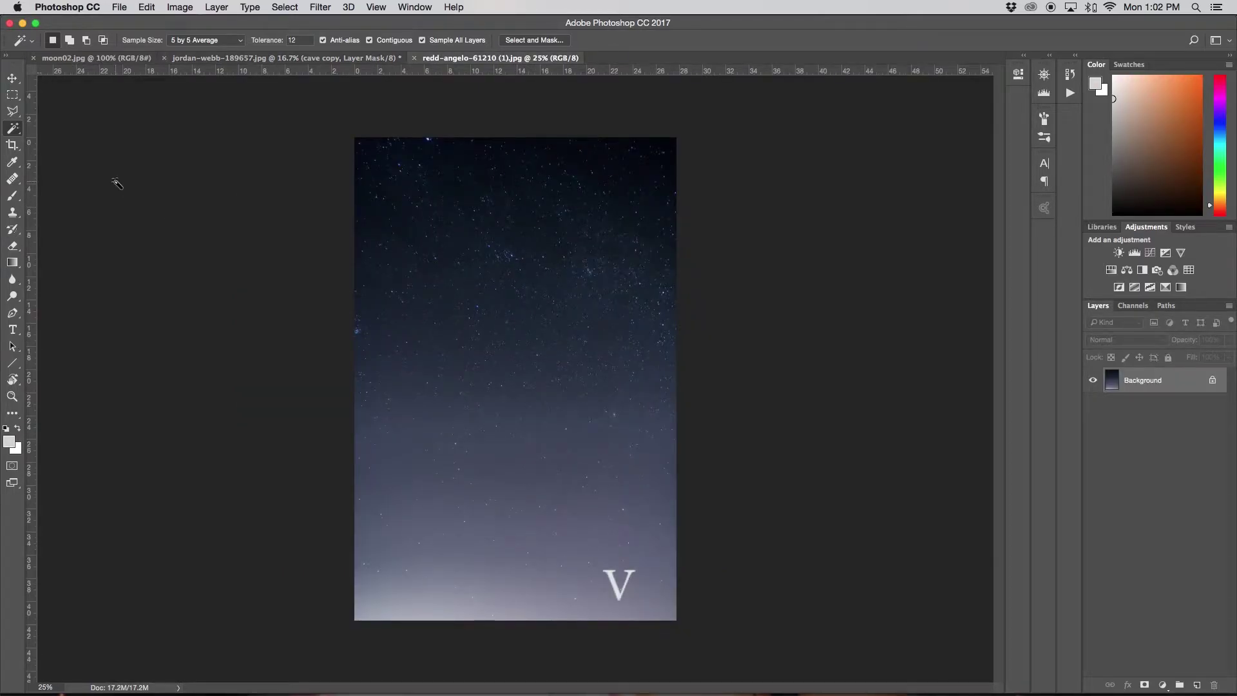
Step: Bring the starry sky into the cave document as Layer 1, below cave copy
key("v")
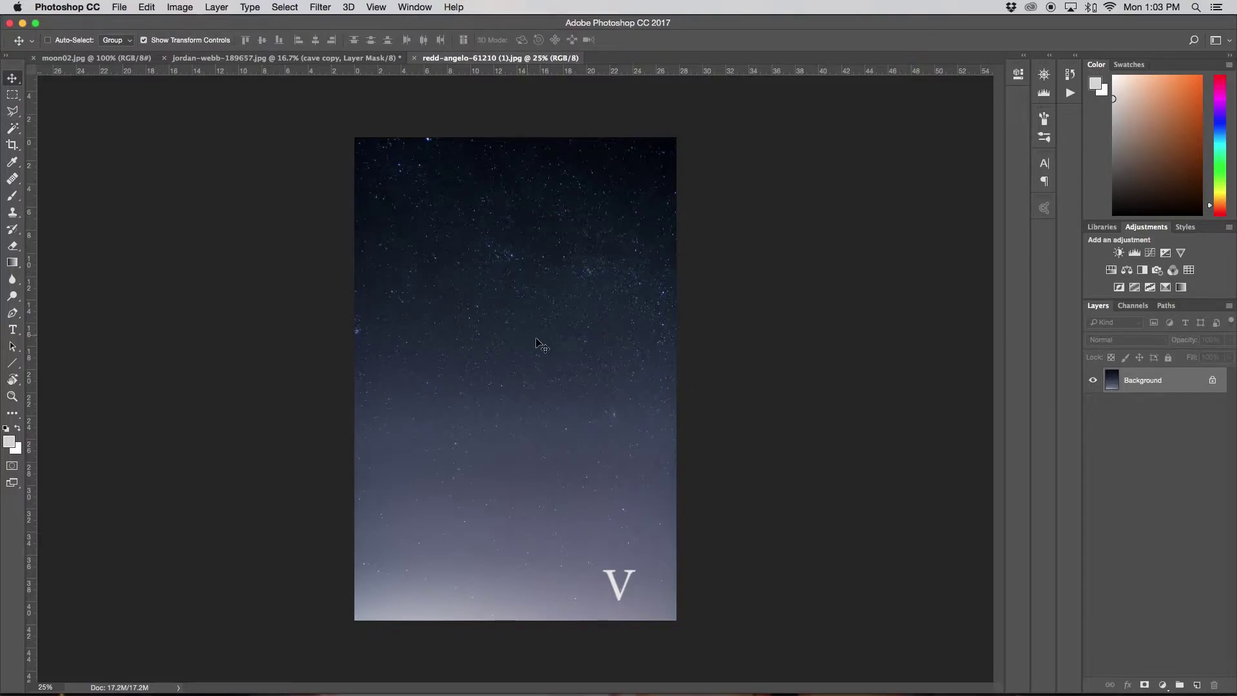
left_click_drag(316, 60, 315, 60)
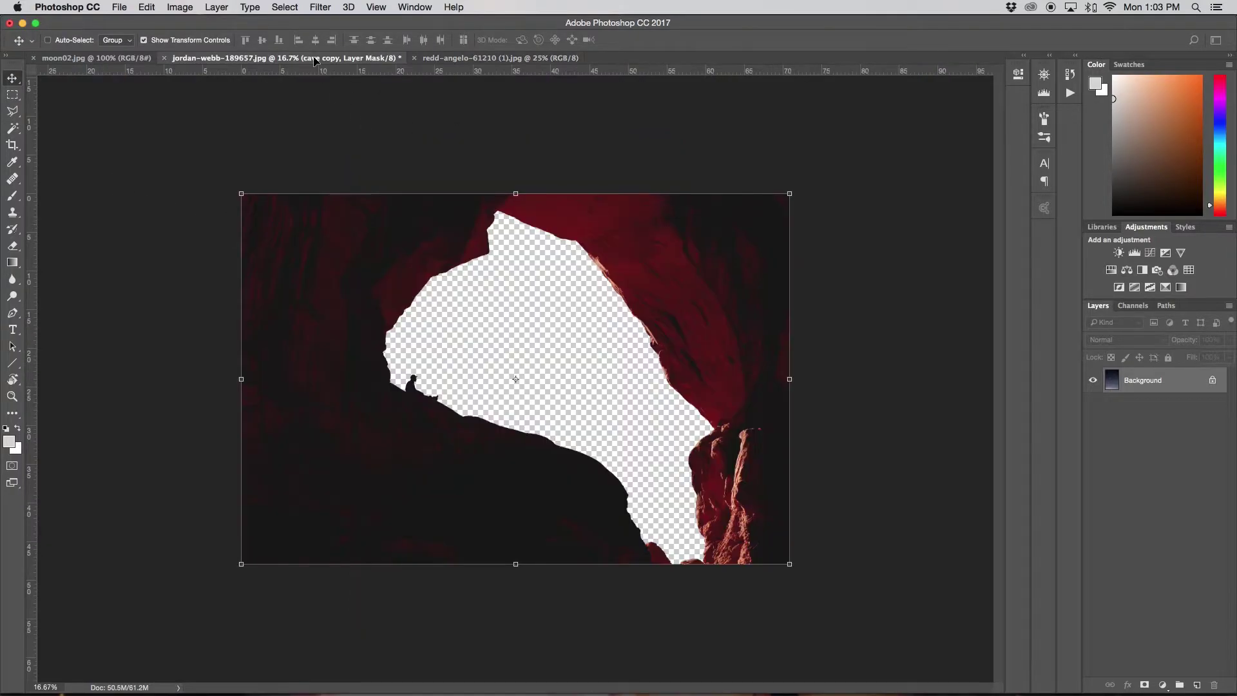
left_click_drag(539, 370, 541, 373)
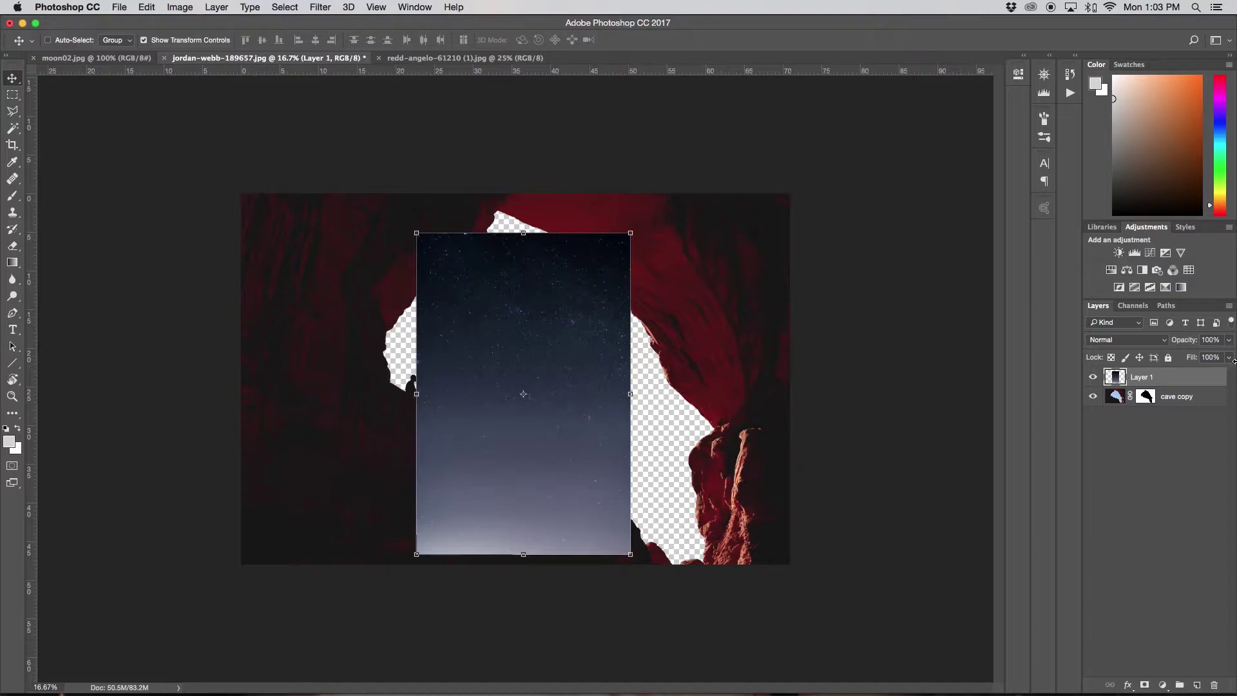
left_click_drag(1155, 380, 1156, 408)
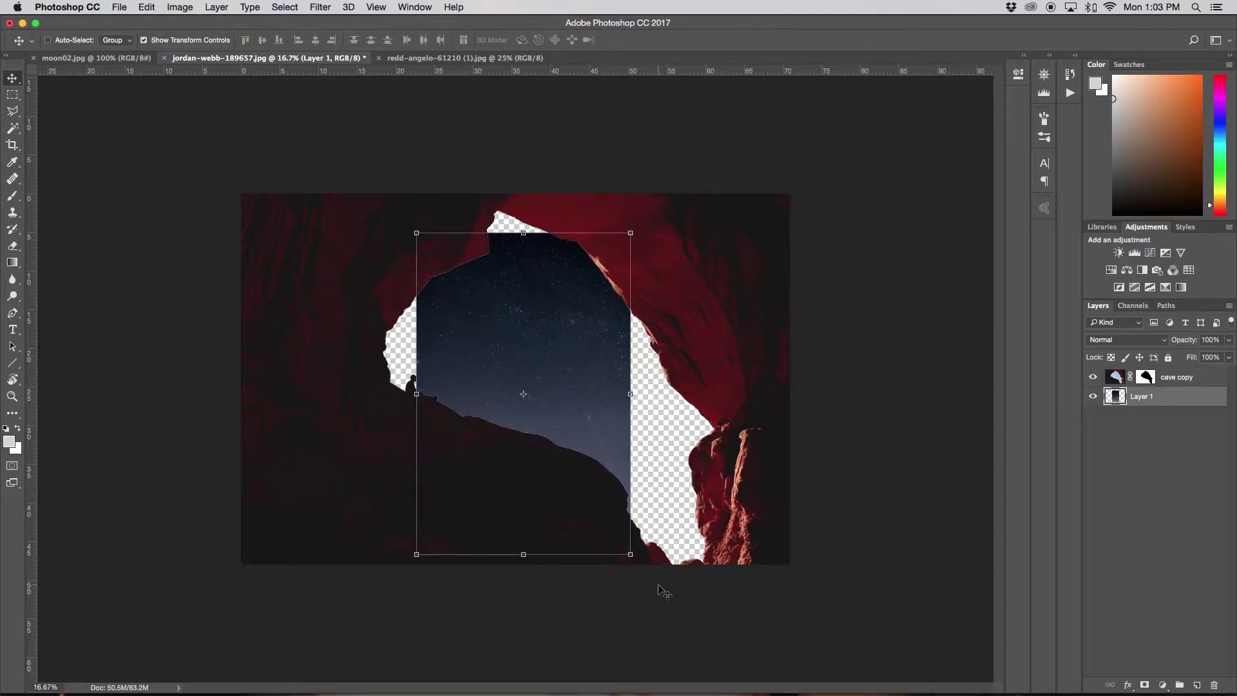
Step: Scale the starry sky to about 178% and centre it over the cave opening
left_click_drag(632, 556, 806, 664)
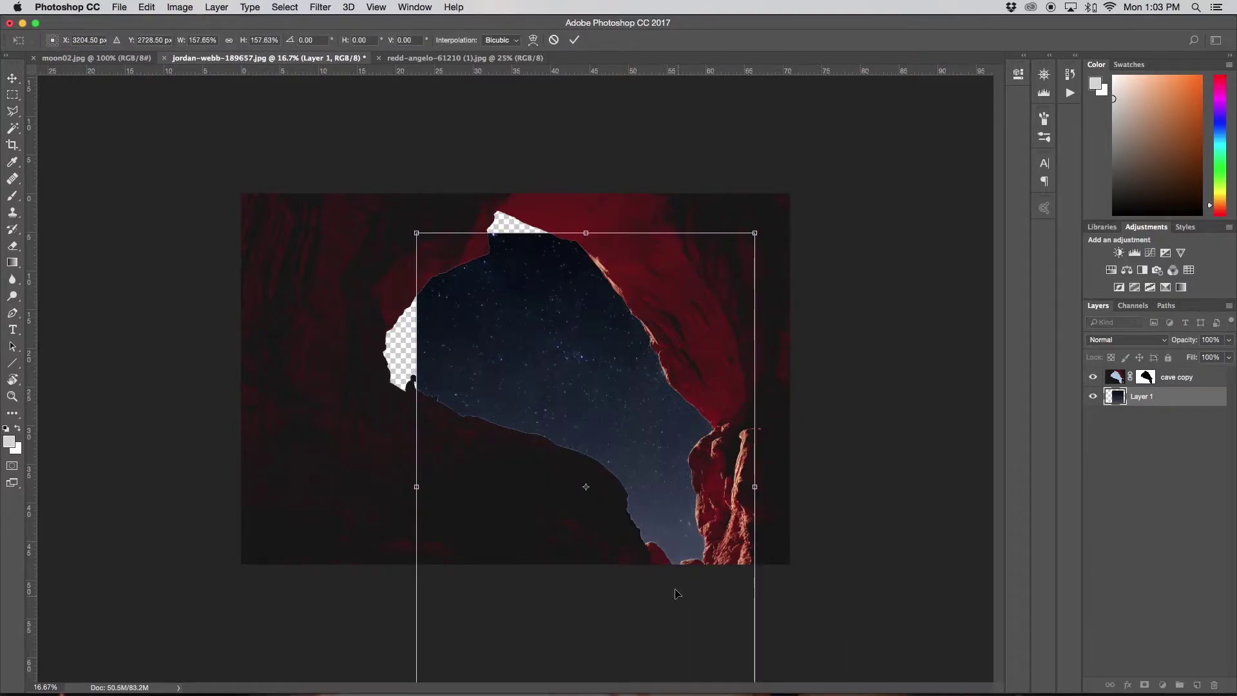
left_click_drag(676, 589, 643, 457)
left_click_drag(722, 602, 696, 588)
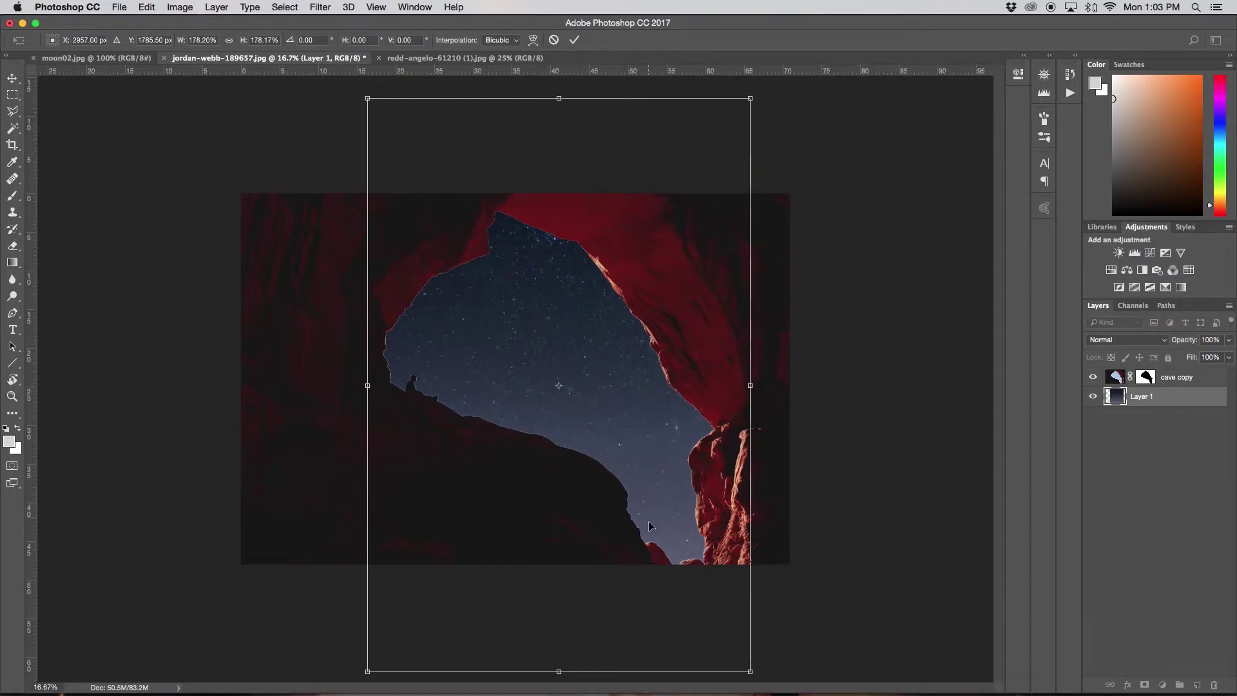
left_click_drag(648, 521, 669, 511)
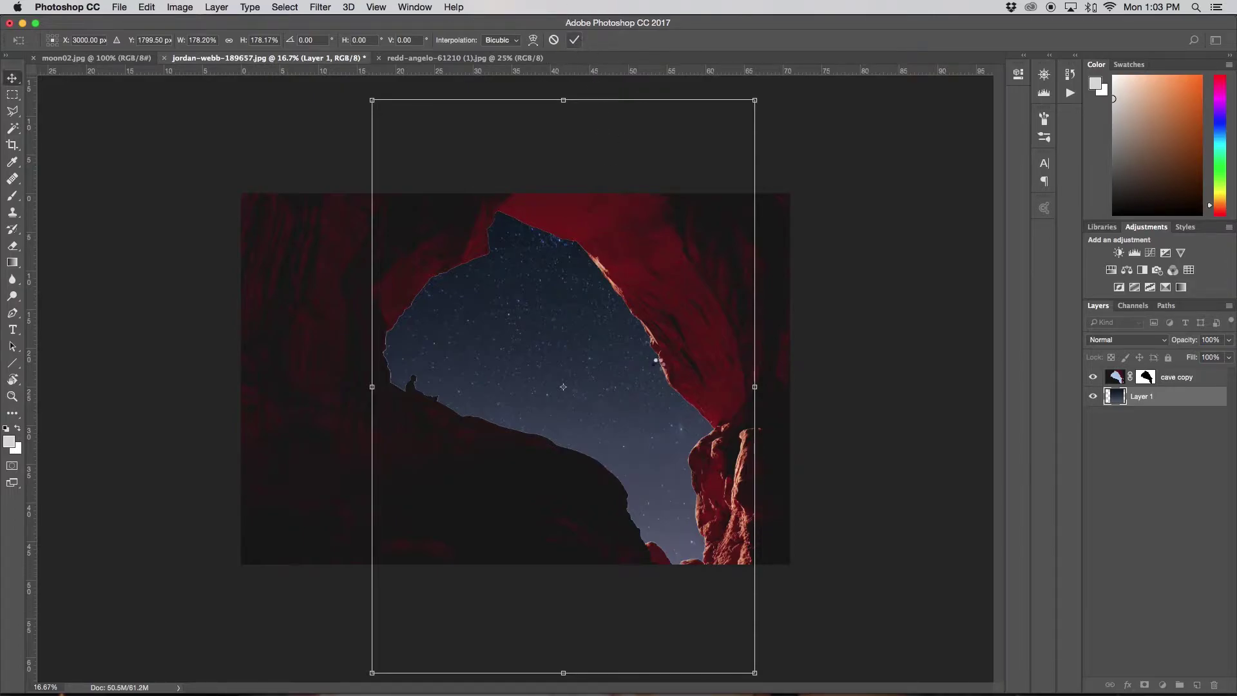
key("Return")
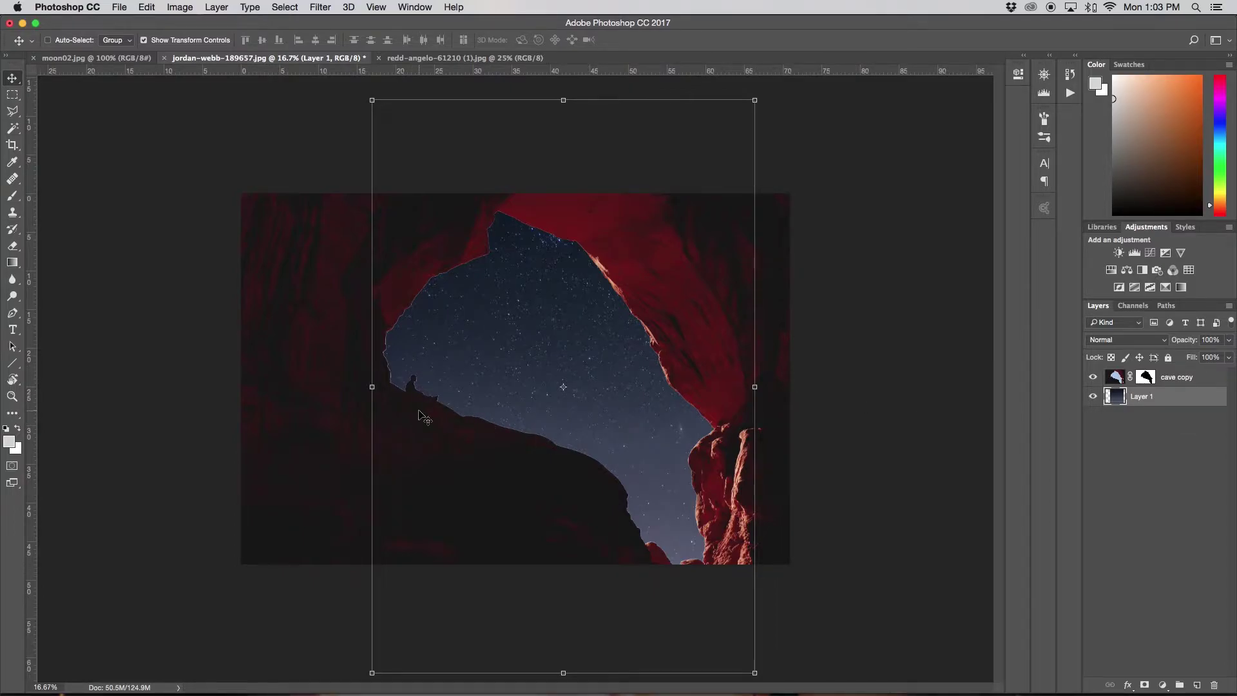
Step: Refine the cave copy mask into a new cave copy 2 layer and delete the old cave copy
double_click(1144, 381)
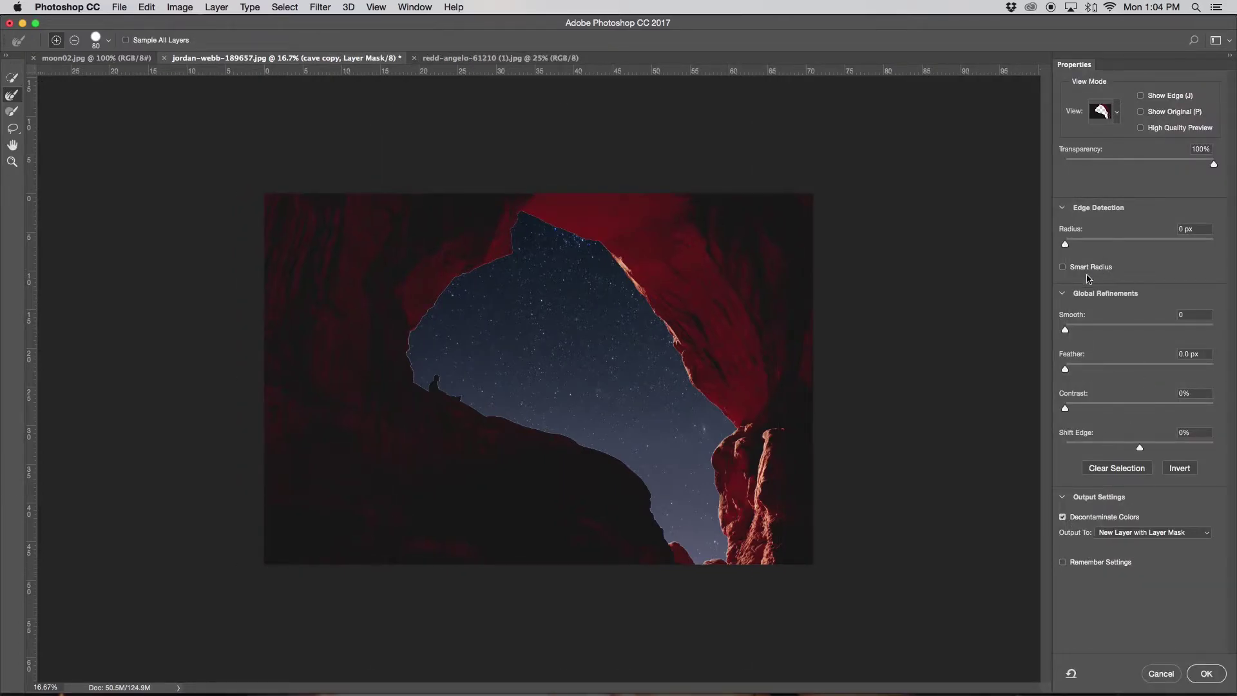
left_click(1206, 674)
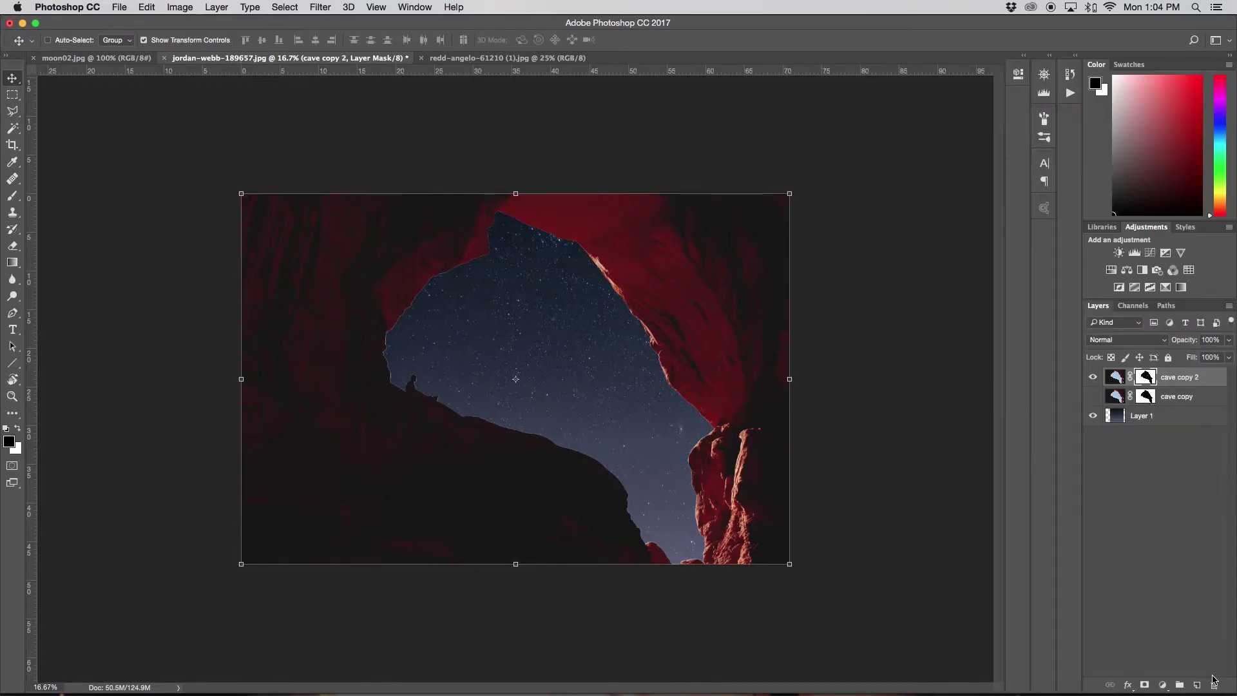
left_click(1093, 398)
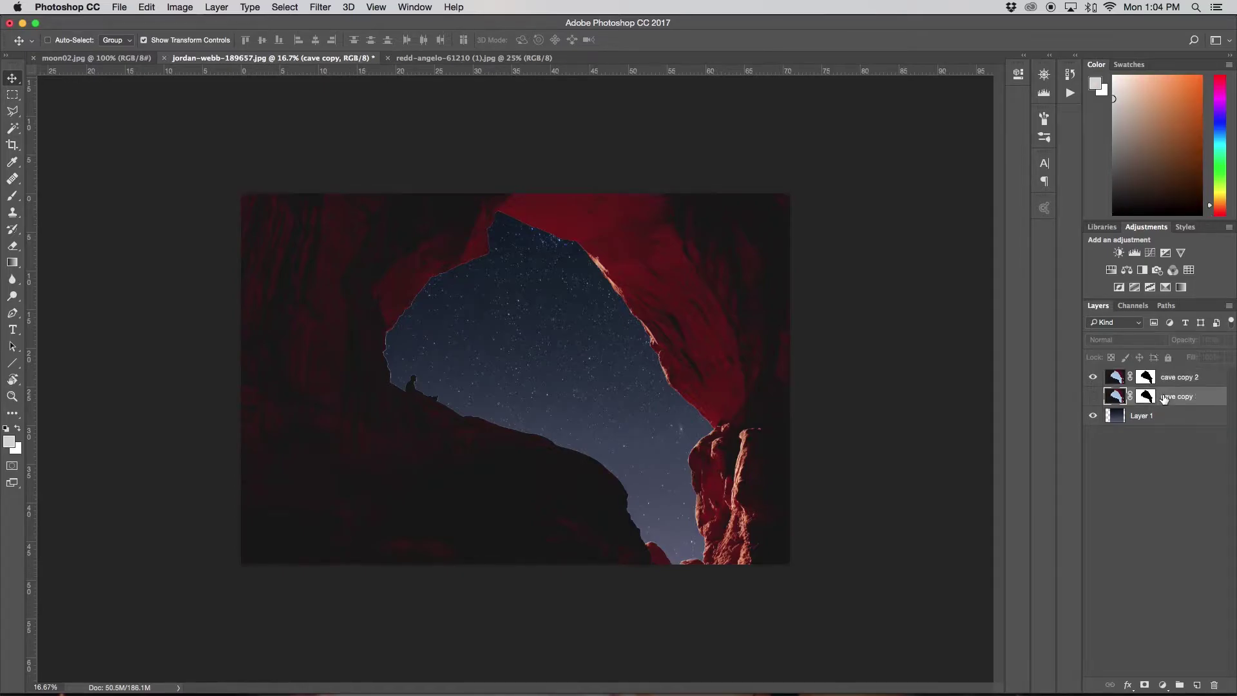
key("BackSpace")
Step: Add an empty Layer 2 above cave copy 2 and clip it to that layer
left_click(1093, 378)
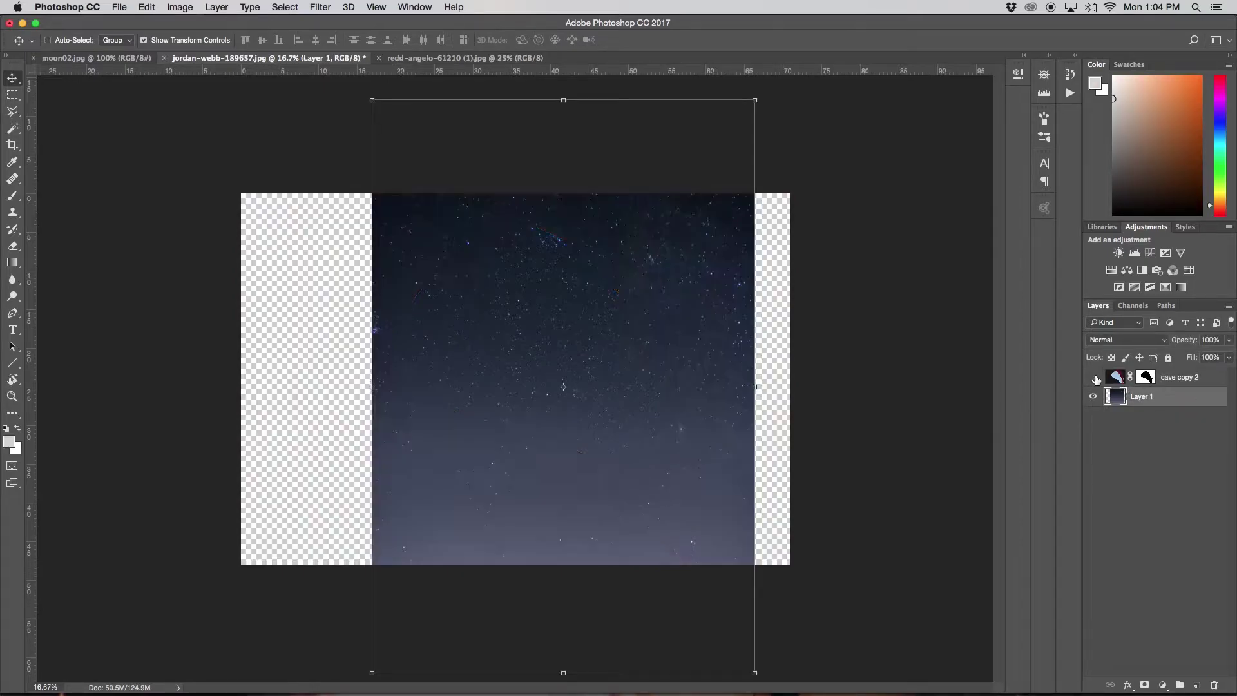
left_click(1093, 378)
left_click(1188, 379)
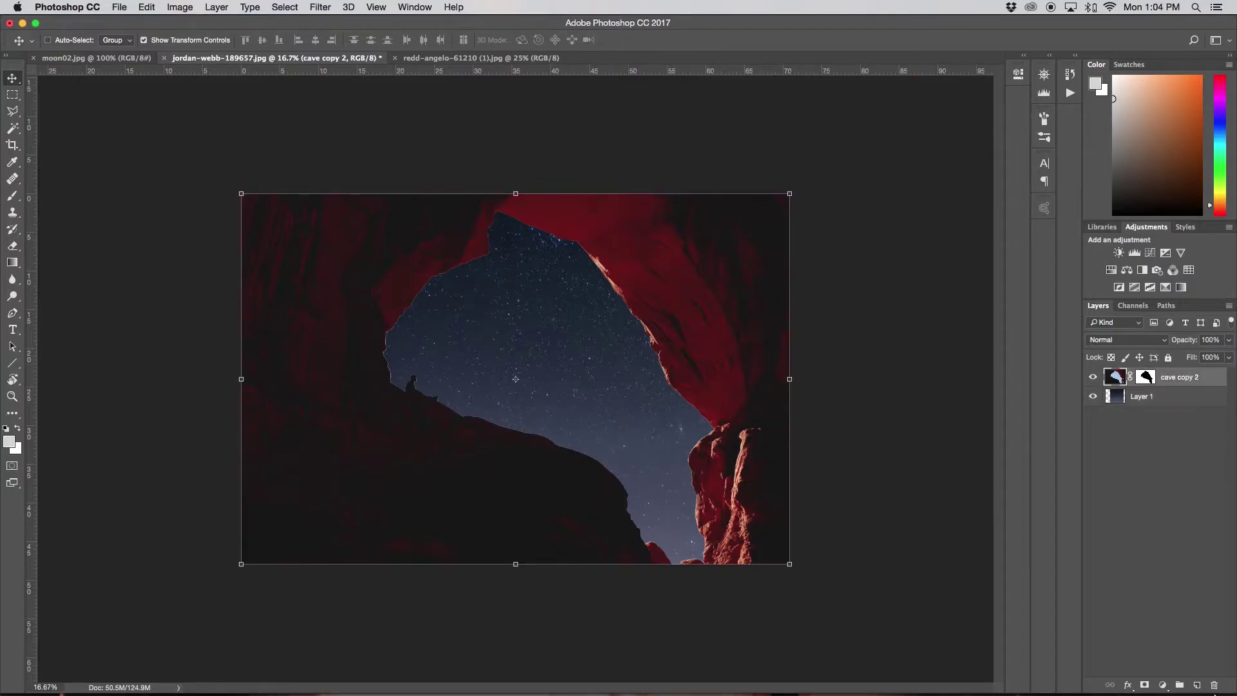
left_click(1203, 686)
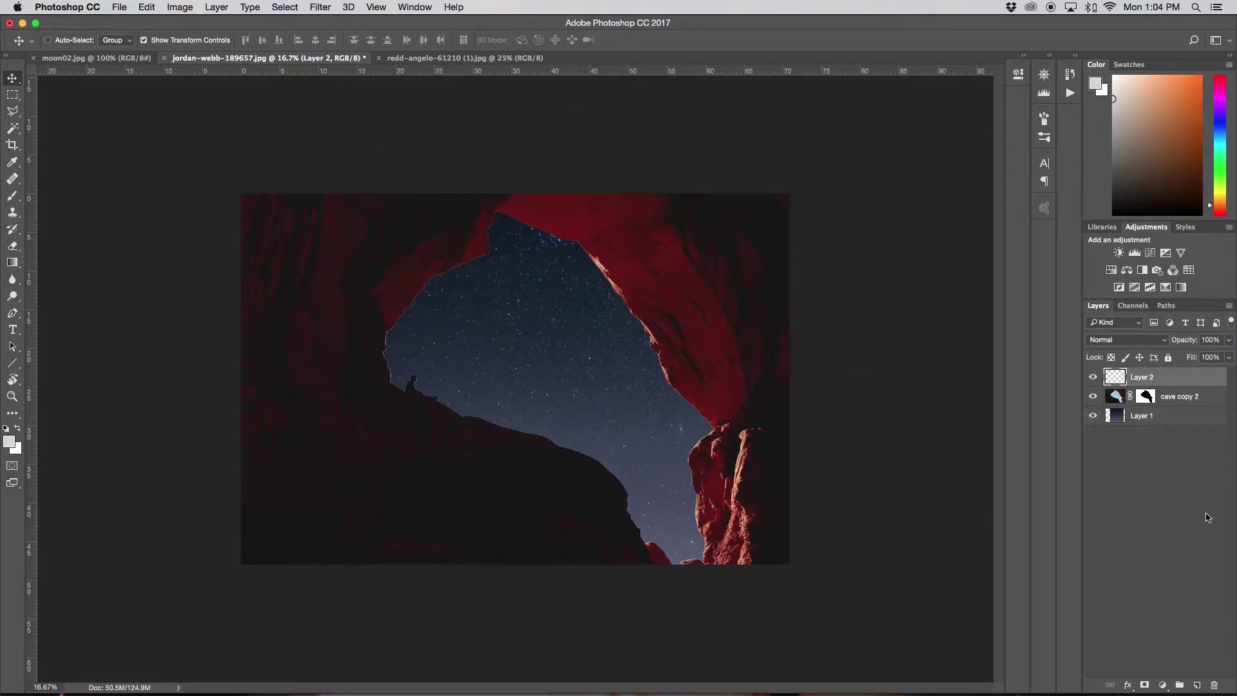
left_click(1166, 386, "alt")
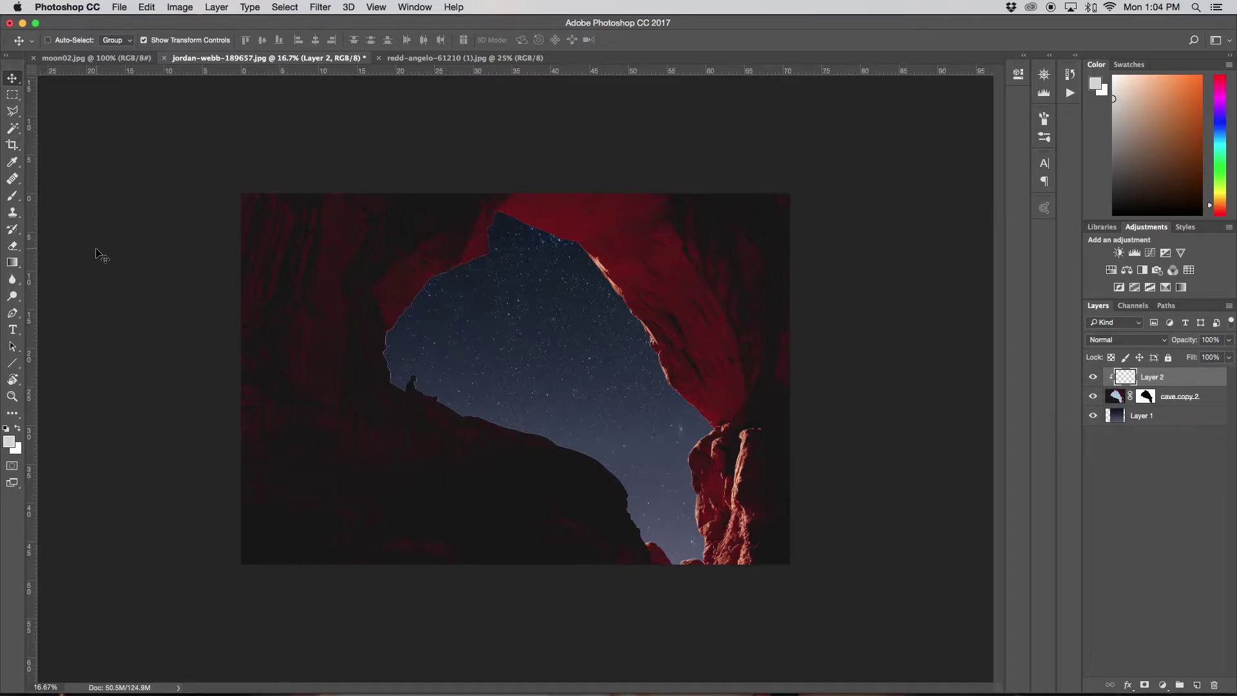
Step: Set up the Clone Stamp to sample current and below layers with a 100 px brush
left_click(11, 214)
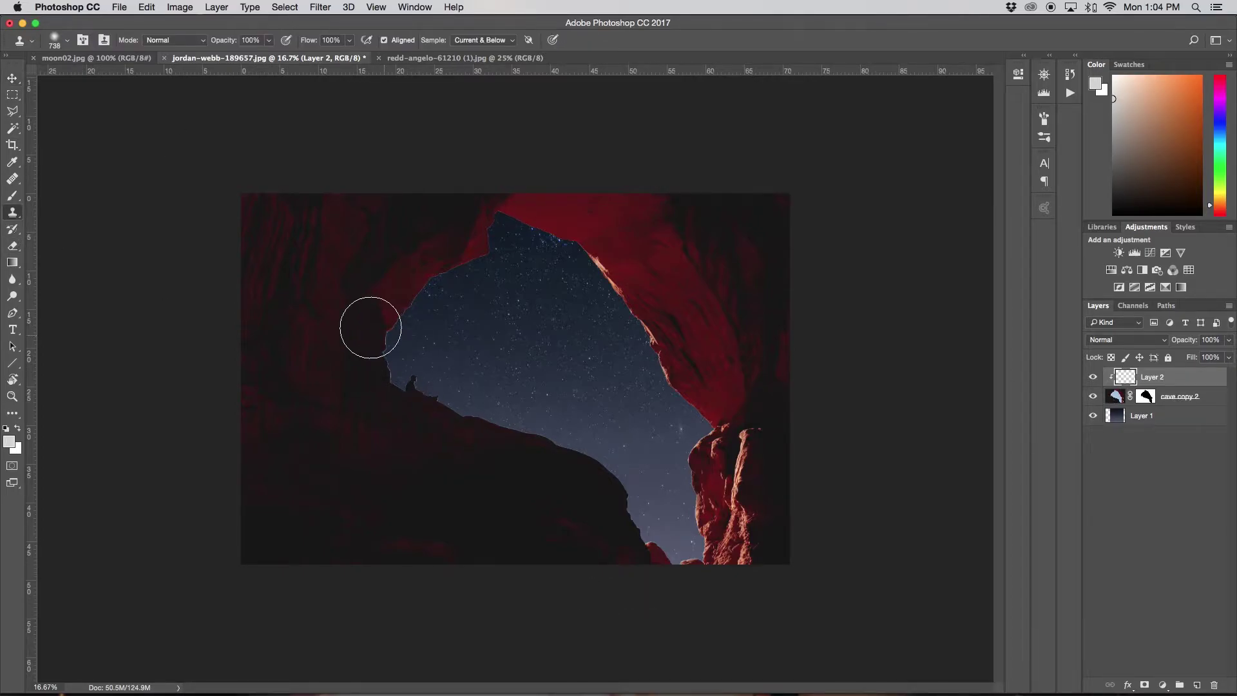
left_click(471, 44)
left_click(477, 41)
key("bracketleft")
key("bracketleft")
key("bracketleft")
key("bracketleft")
key("bracketleft")
key("bracketleft")
key("bracketleft")
key("bracketleft")
key("bracketleft")
key("bracketleft")
Step: Clone rock texture along the cave edge and rim on Layer 2, redoing one stroke
left_click(379, 365, "alt")
left_click(428, 272, "alt")
left_click(422, 279, "alt")
mouse_move(431, 276)
left_mouse_down()
mouse_move(487, 252)
mouse_move(499, 214)
mouse_move(582, 244)
left_mouse_up()
mouse_move(647, 300)
left_mouse_down()
mouse_move(659, 324)
mouse_move(636, 310)
mouse_move(642, 330)
mouse_move(678, 390)
left_mouse_up()
key("super+z")
left_click_drag(720, 431, 711, 542)
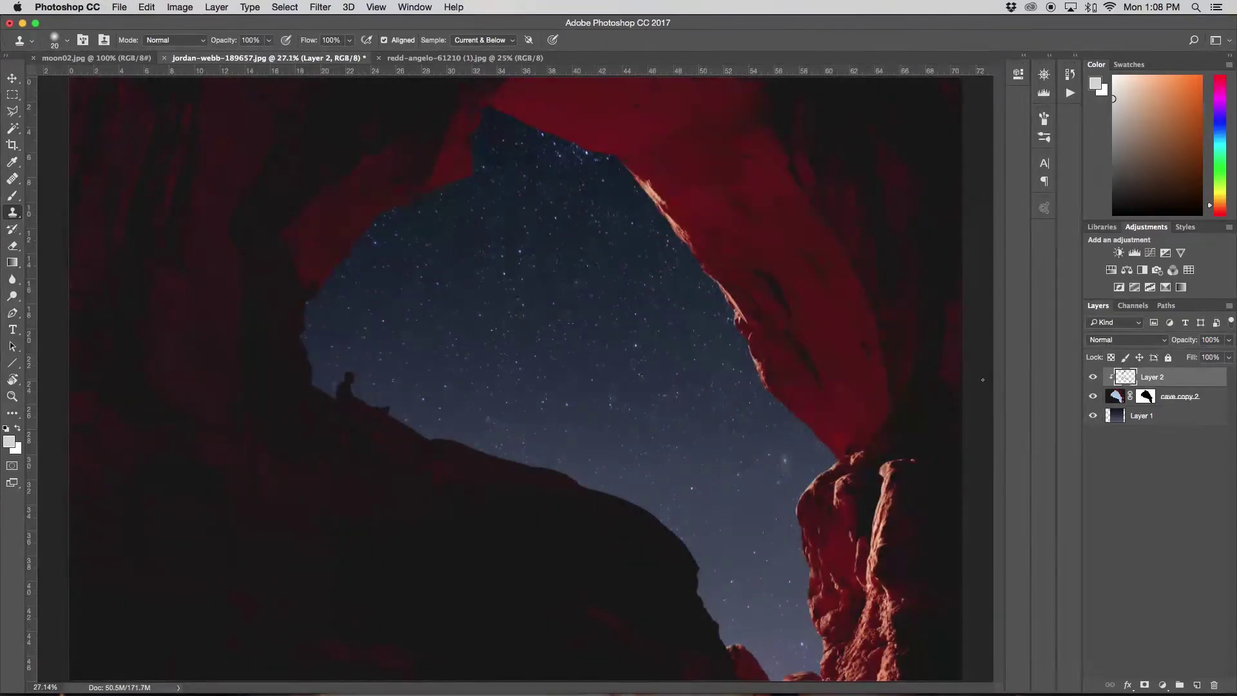
key("super+minus")
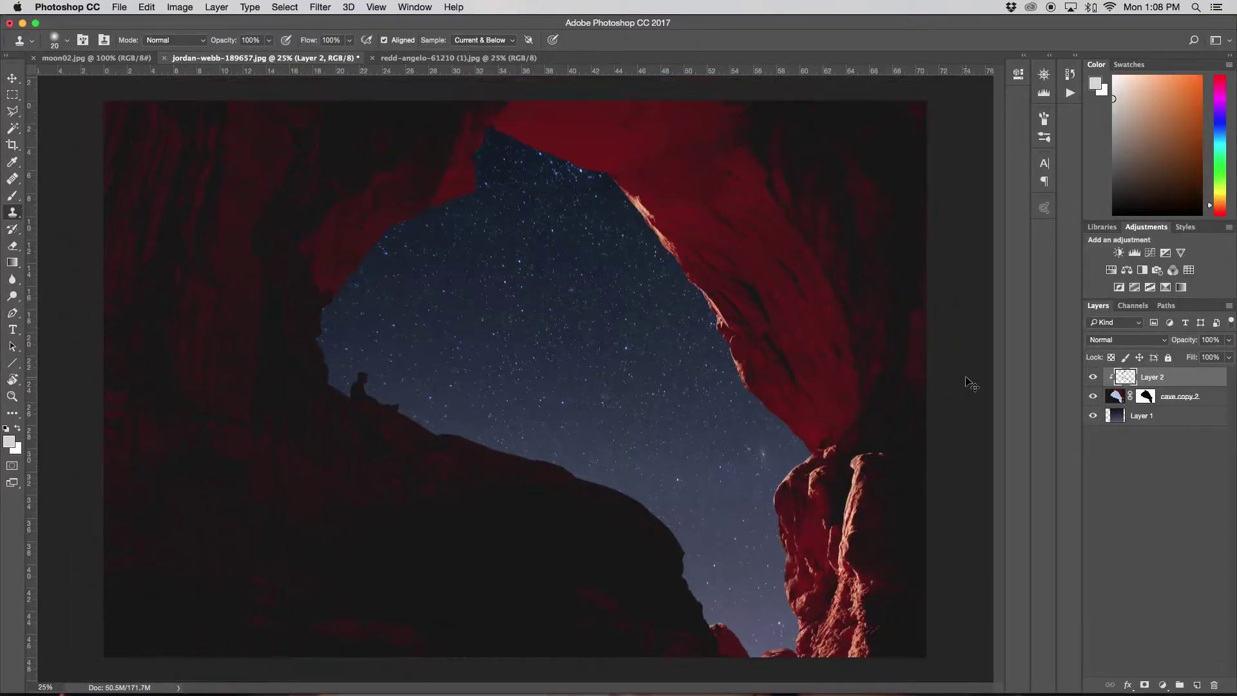
key("super+minus")
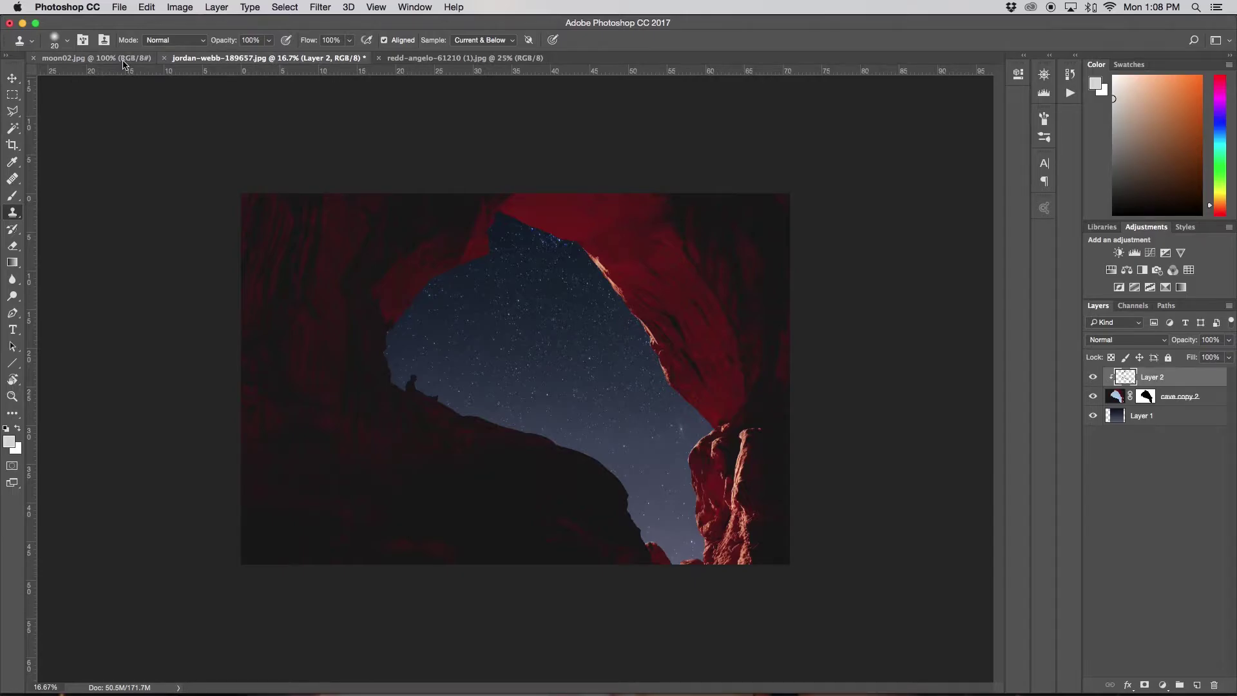
Step: Drag the crescent moon from moon02.jpg into the cave image's sky
left_click(97, 58)
key("v")
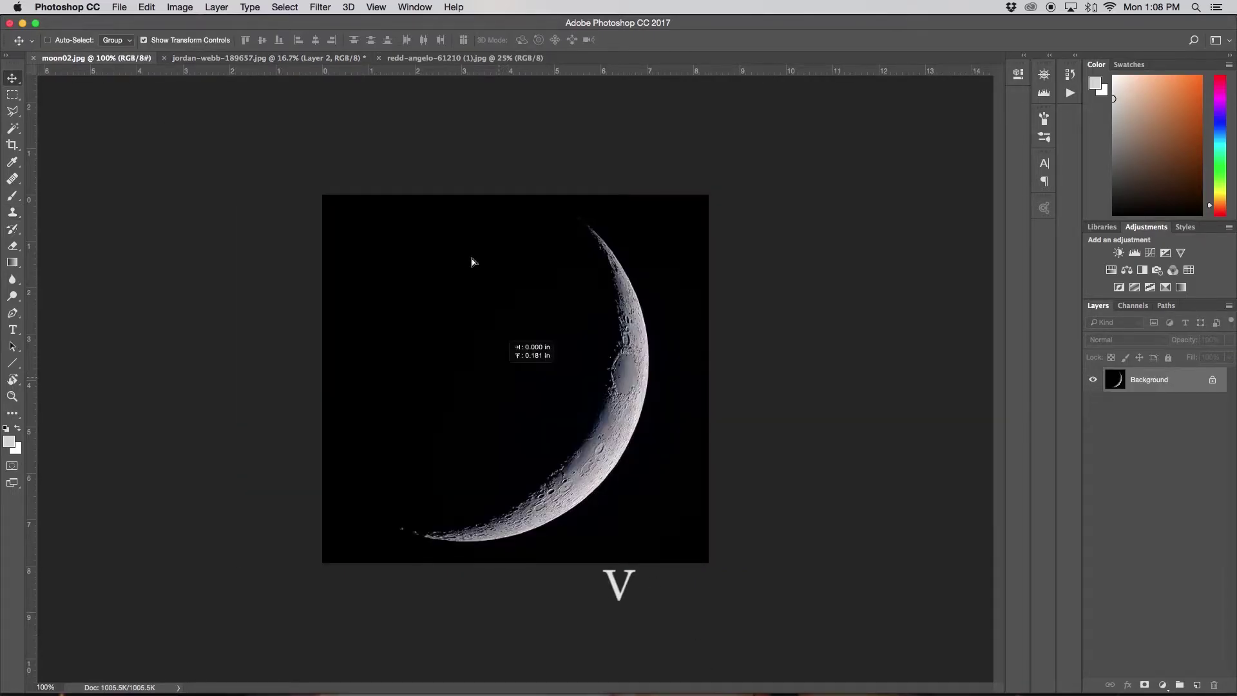
left_click(447, 59)
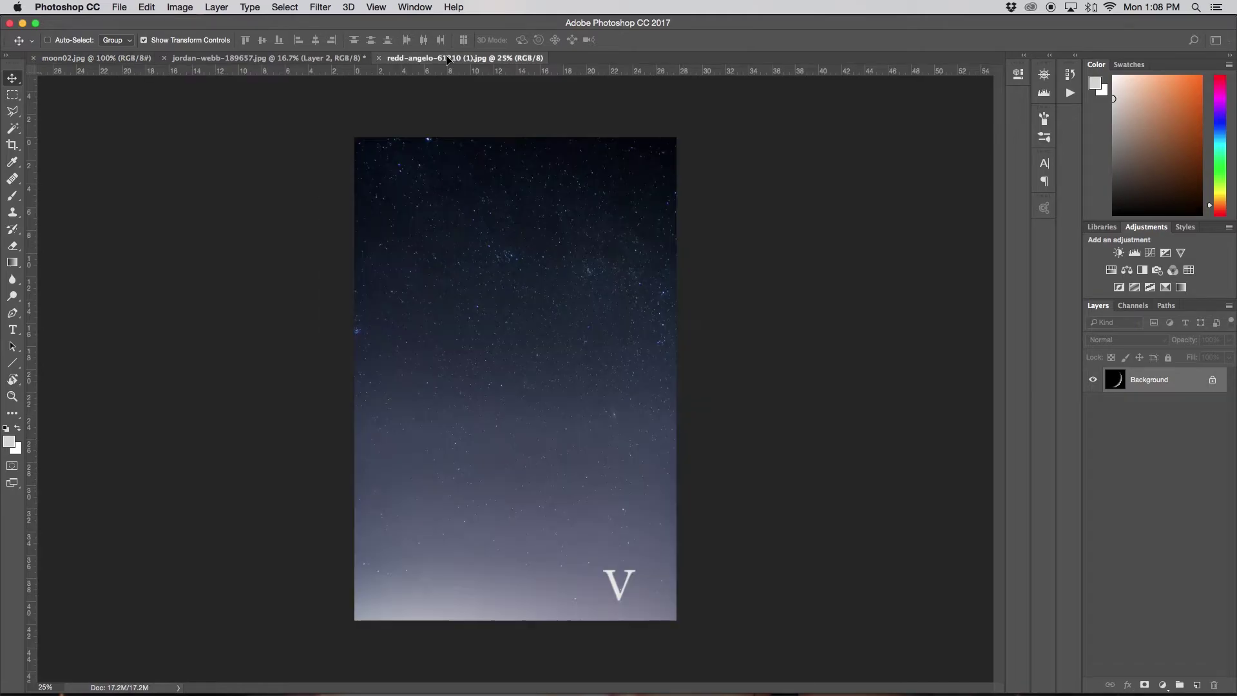
left_click(210, 59)
left_click_drag(210, 61, 566, 335)
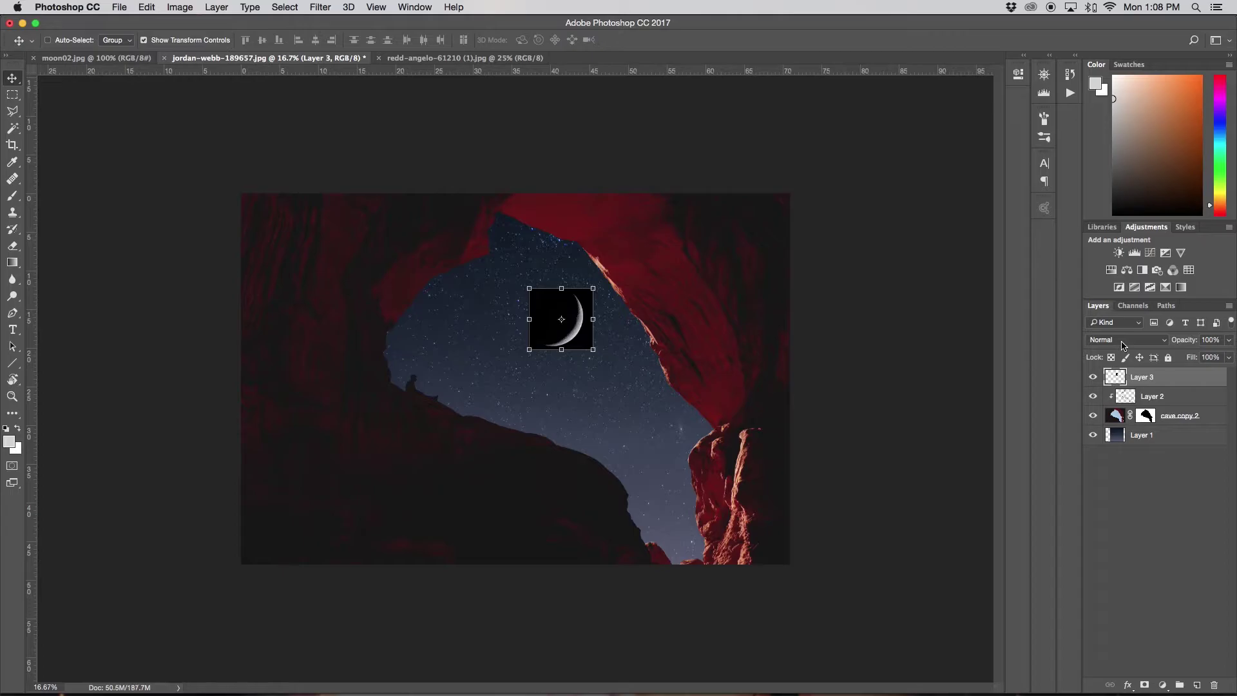
Step: Blend the moon layer in Screen mode and move it below cave copy 2
left_click(1122, 345)
left_click(1131, 437)
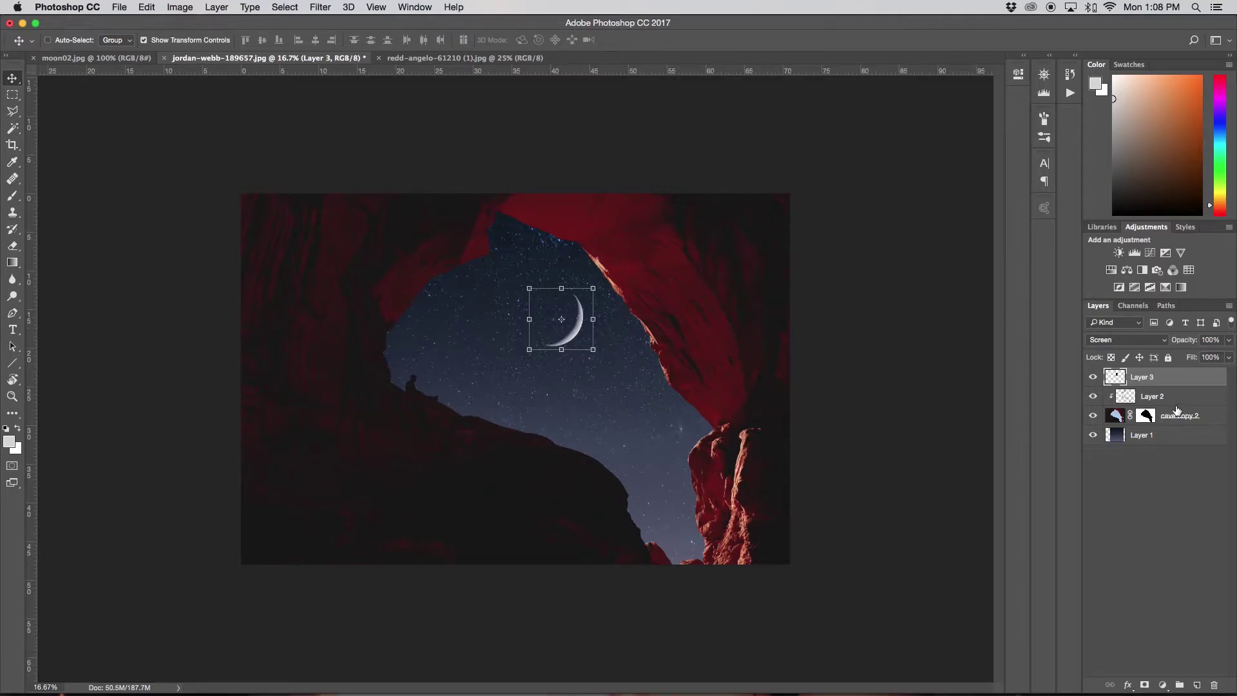
left_click_drag(1155, 381, 1165, 426)
left_click_drag(567, 341, 573, 311)
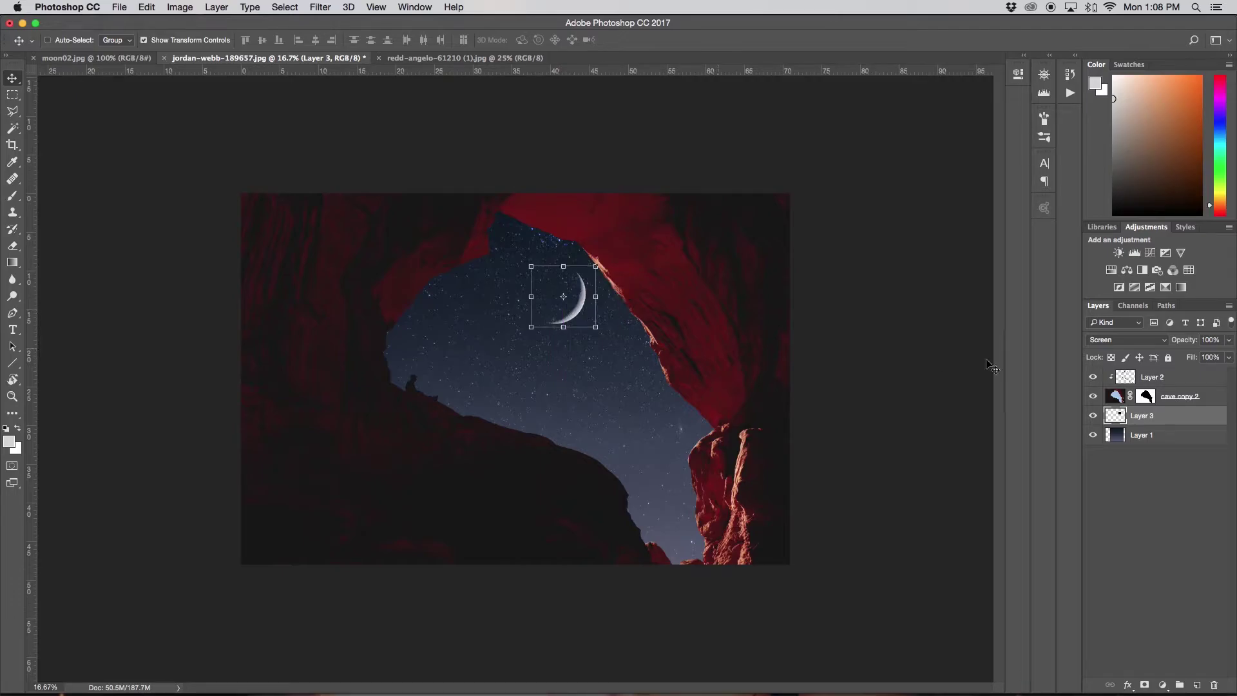
Step: Rename Layer 3 to 'moon' and the bottom sky layer to 'stars'
double_click(1147, 417)
type("moon")
key("Return")
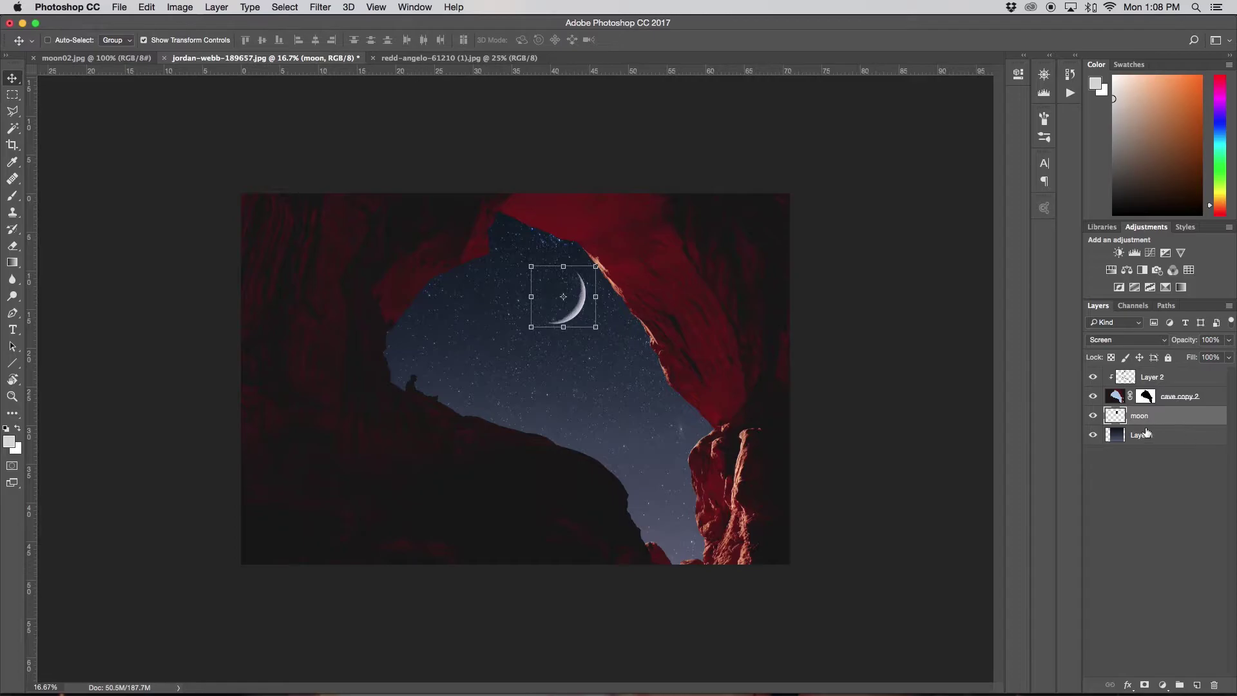
double_click(1147, 433)
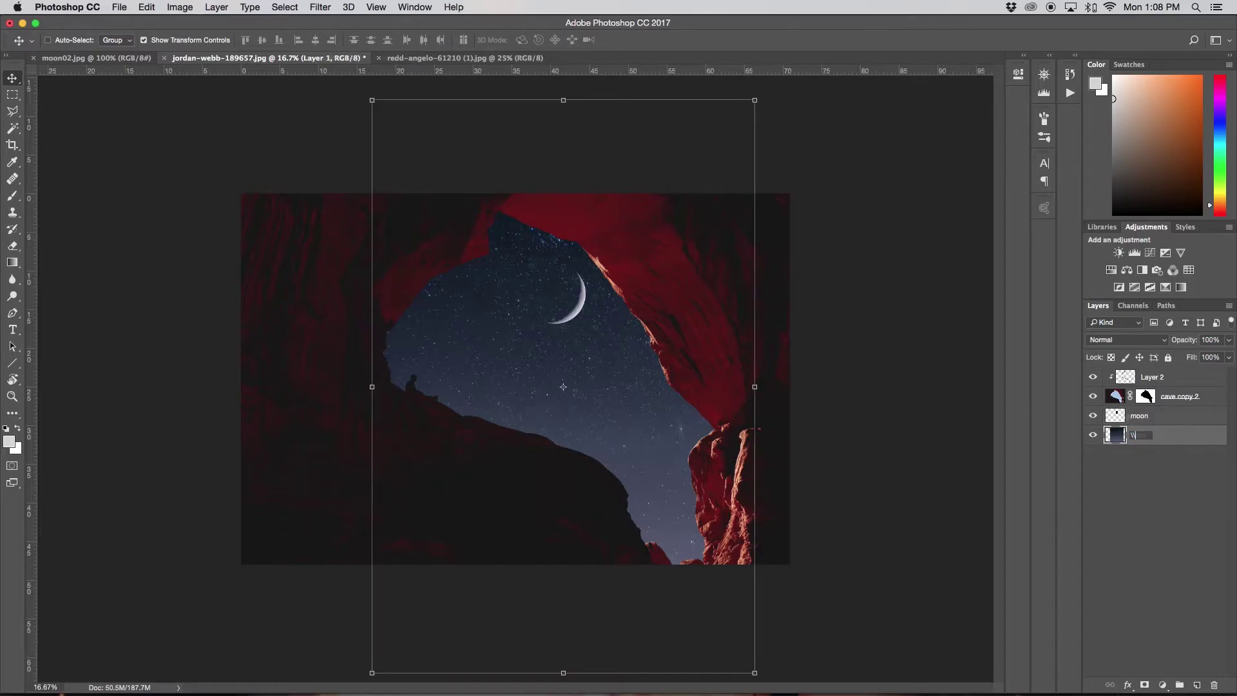
type("stars")
left_click(1139, 416)
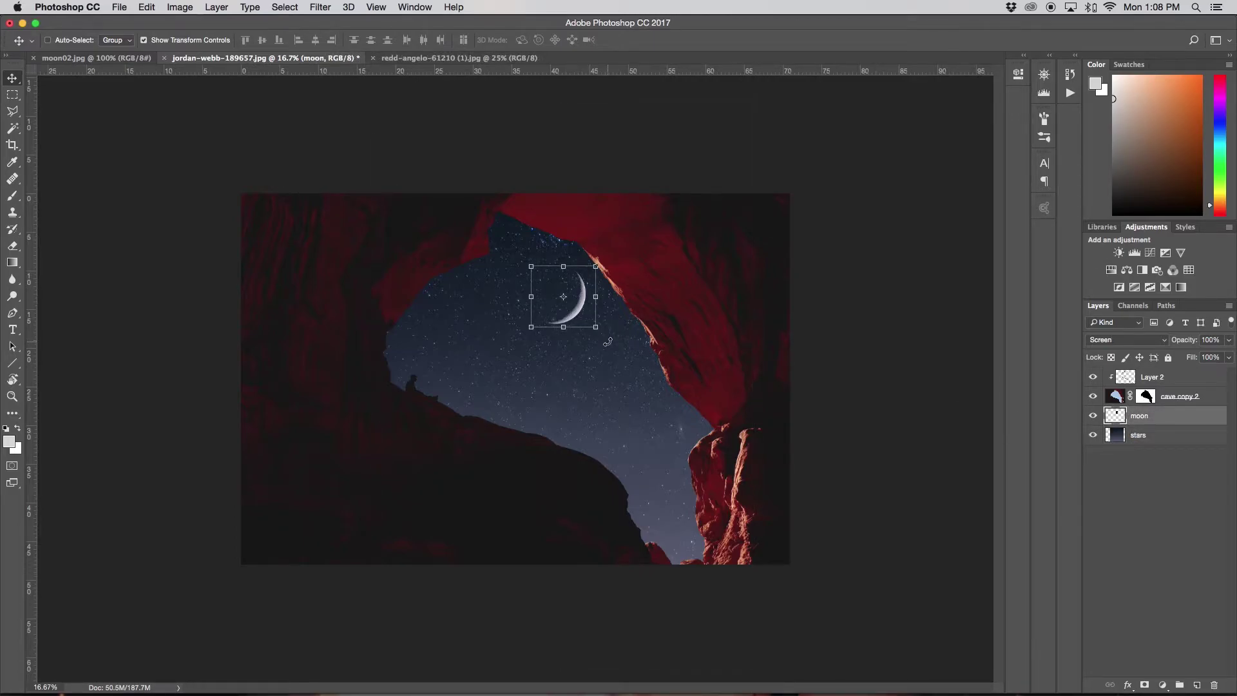
Step: Rotate the crescent moon and shift it up and left in the opening
mouse_move(610, 341)
left_mouse_down()
mouse_move(550, 353)
mouse_move(588, 358)
mouse_move(577, 305)
mouse_move(600, 330)
mouse_move(619, 313)
mouse_move(609, 338)
mouse_move(551, 251)
mouse_move(539, 269)
mouse_move(554, 319)
mouse_move(625, 323)
left_mouse_up()
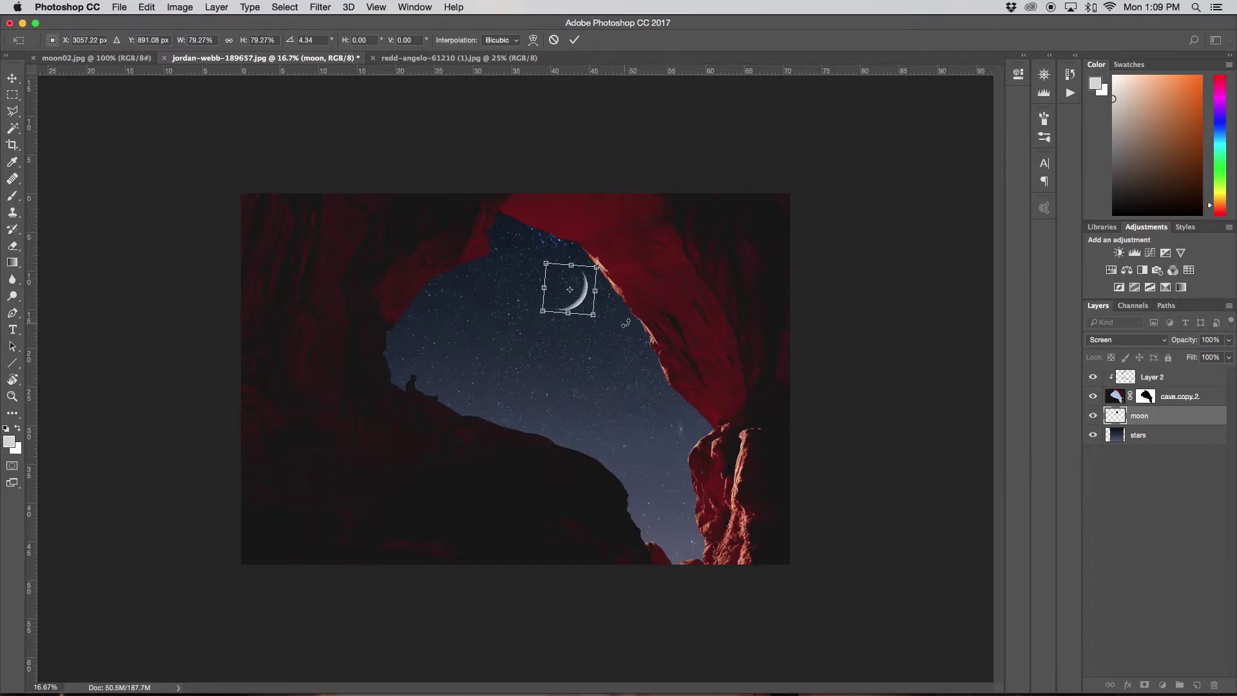
key("Return")
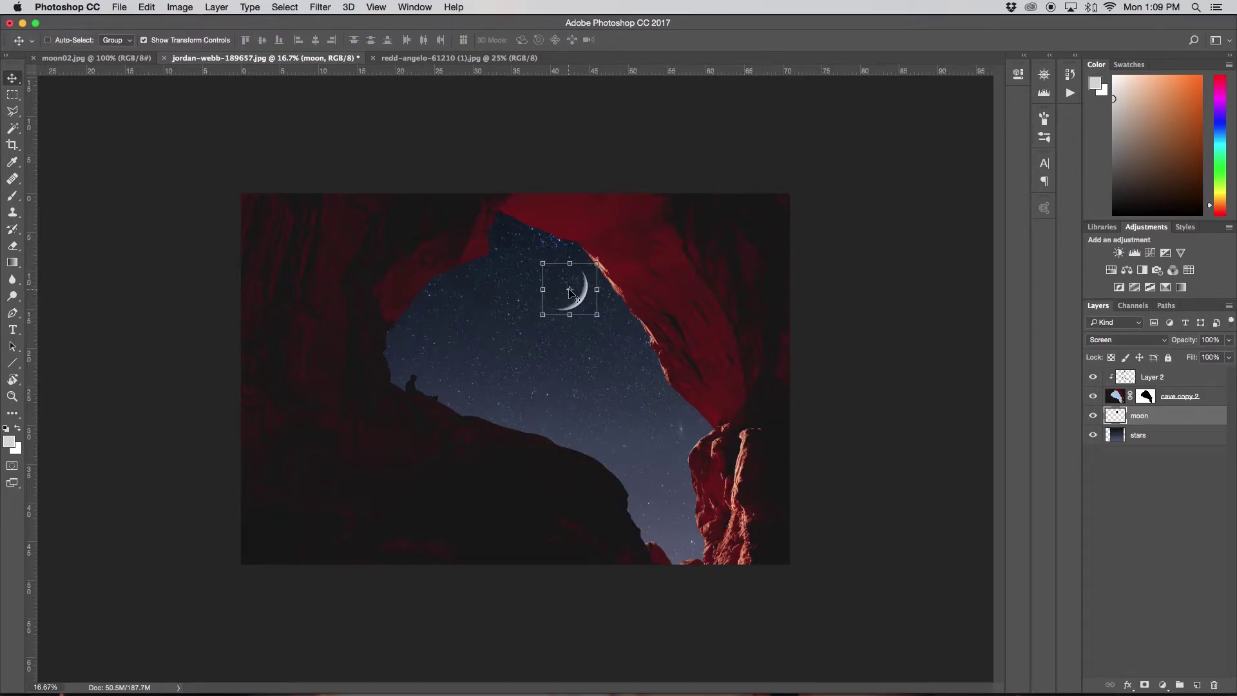
left_click_drag(570, 293, 575, 284)
key("Return")
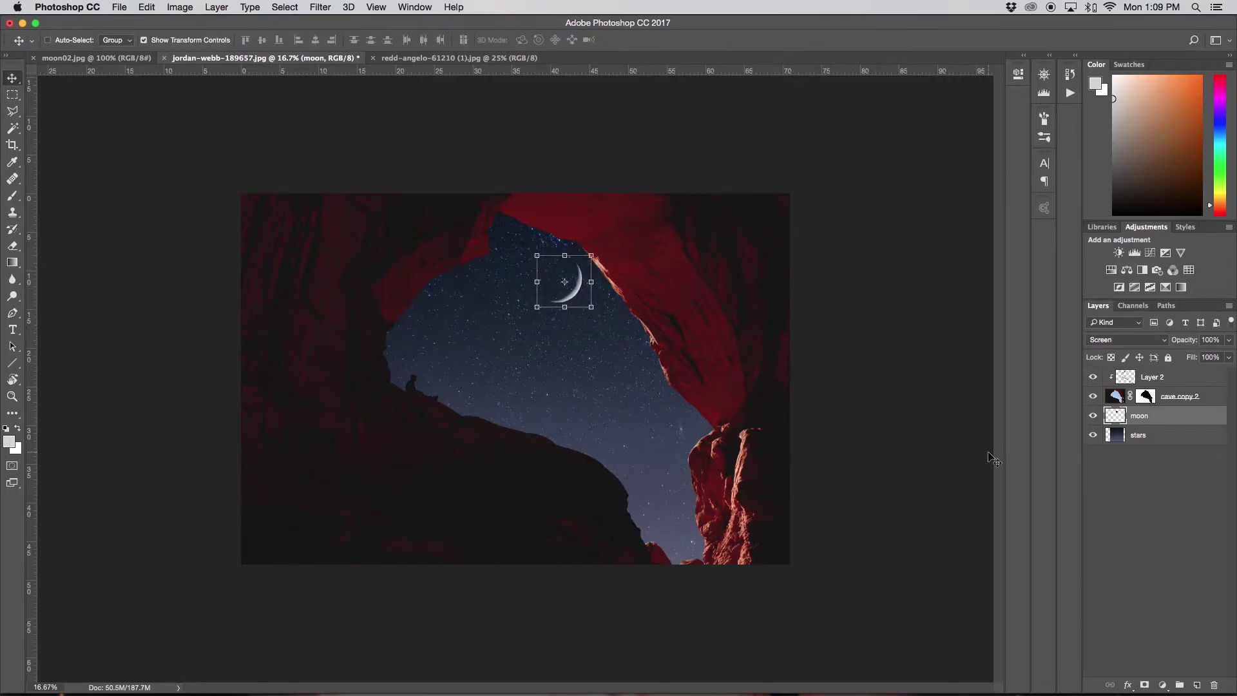
Step: Brighten the moon to 61 with a clipped Brightness/Contrast adjustment, then add an empty layer
left_click(1179, 435)
left_click(1163, 418)
left_click(1120, 253)
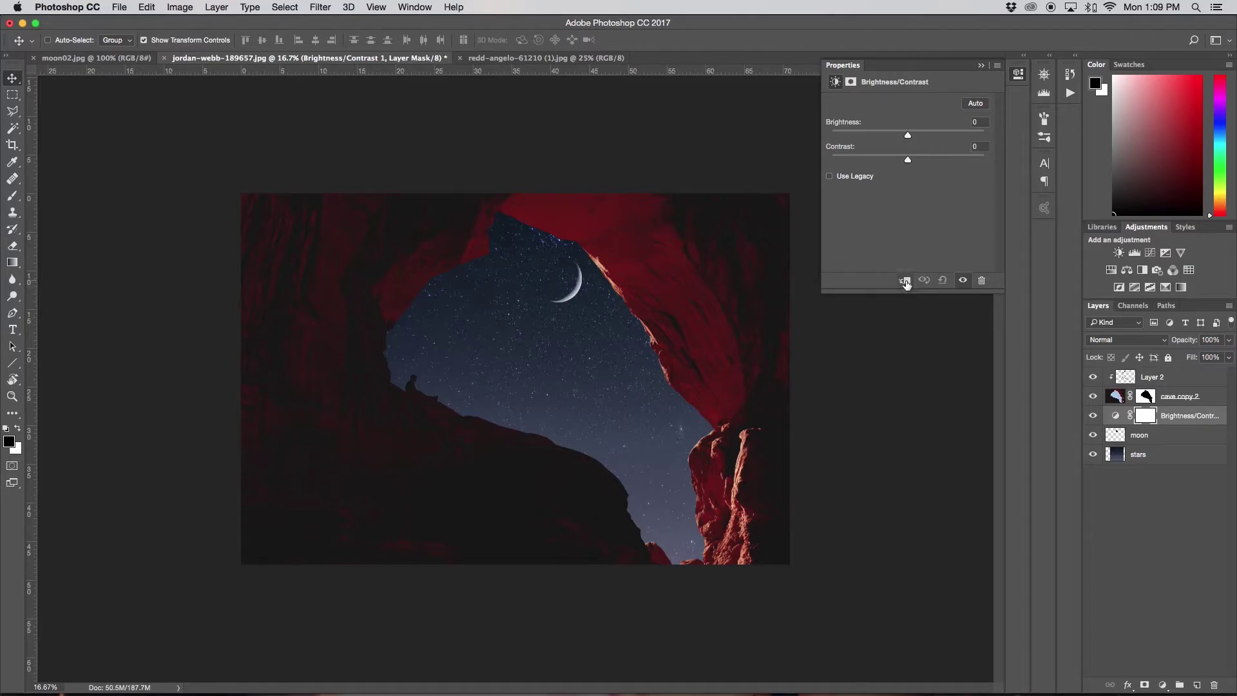
left_click(906, 281)
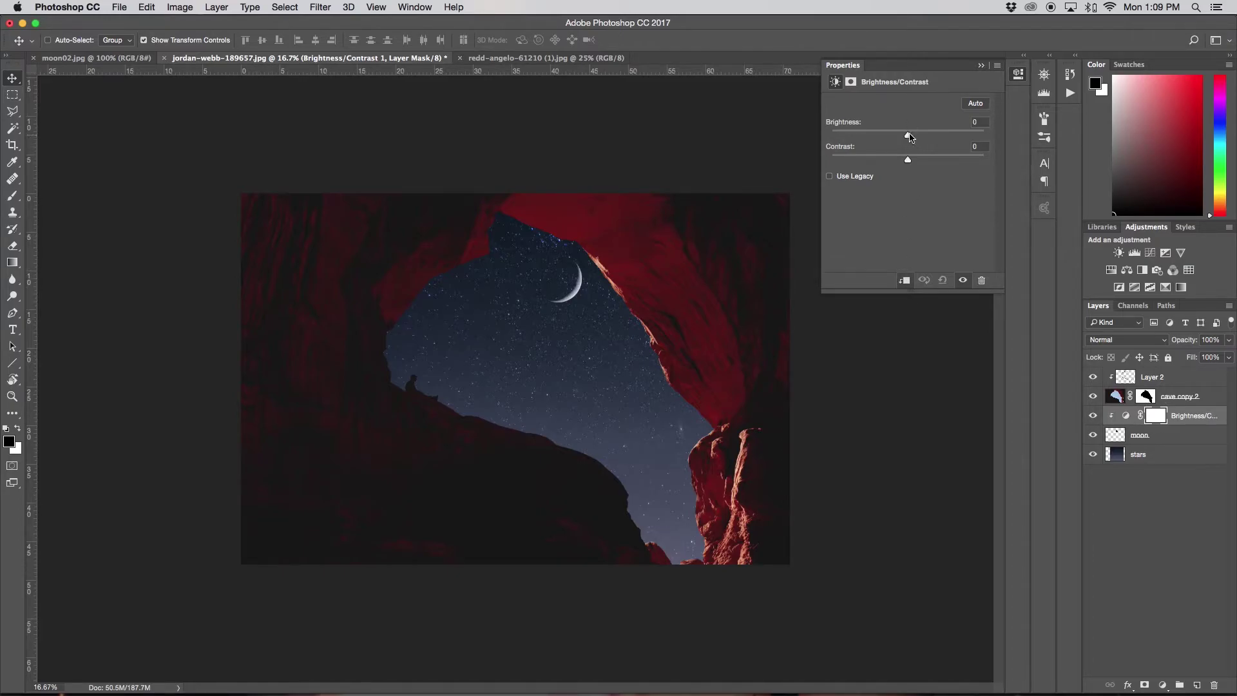
left_click_drag(910, 137, 950, 138)
left_click_drag(949, 137, 1126, 148)
left_click(909, 138)
left_click_drag(908, 139, 939, 139)
key("super+shift+alt+n")
key("x")
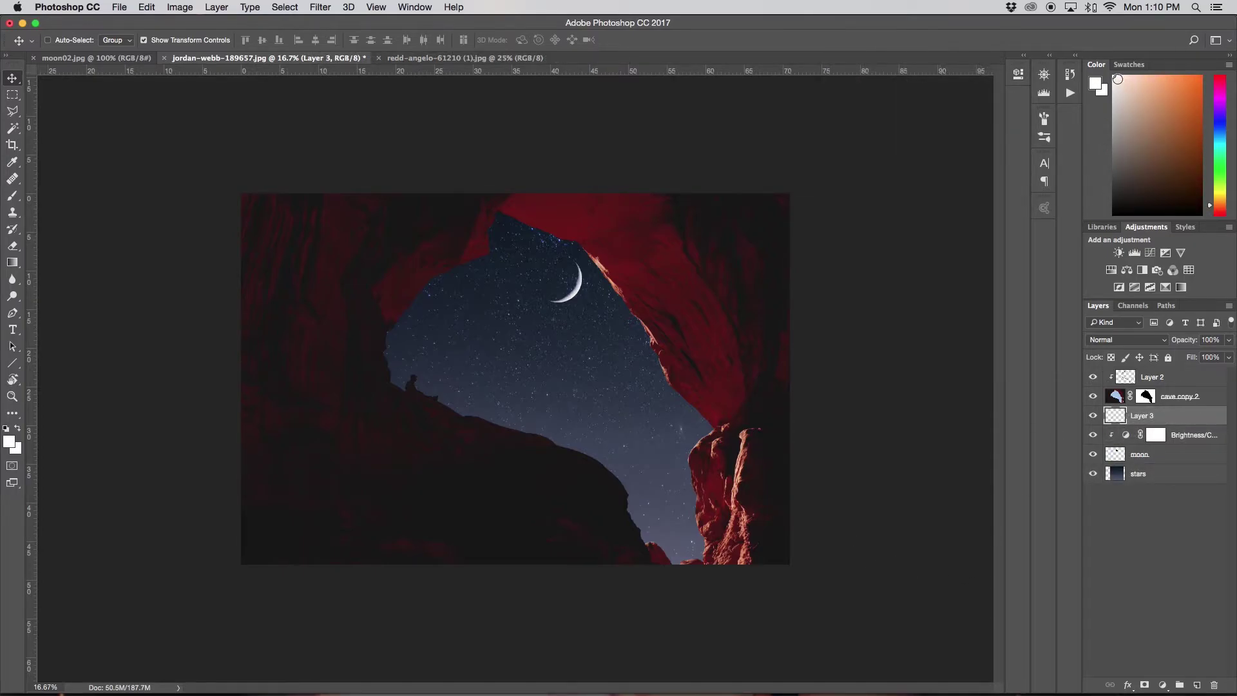
Step: Paint a single soft white dab over the moon with a 400 px brush
left_click(21, 192)
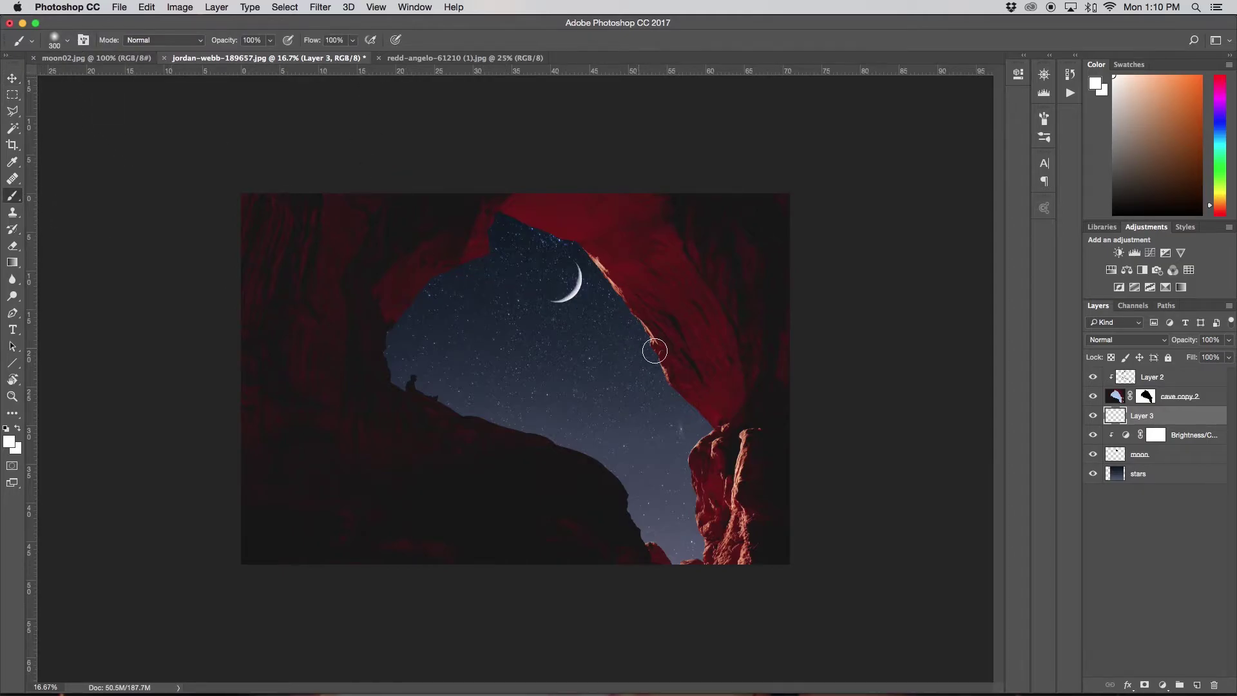
left_click_drag(582, 330, 618, 332)
left_click(569, 293)
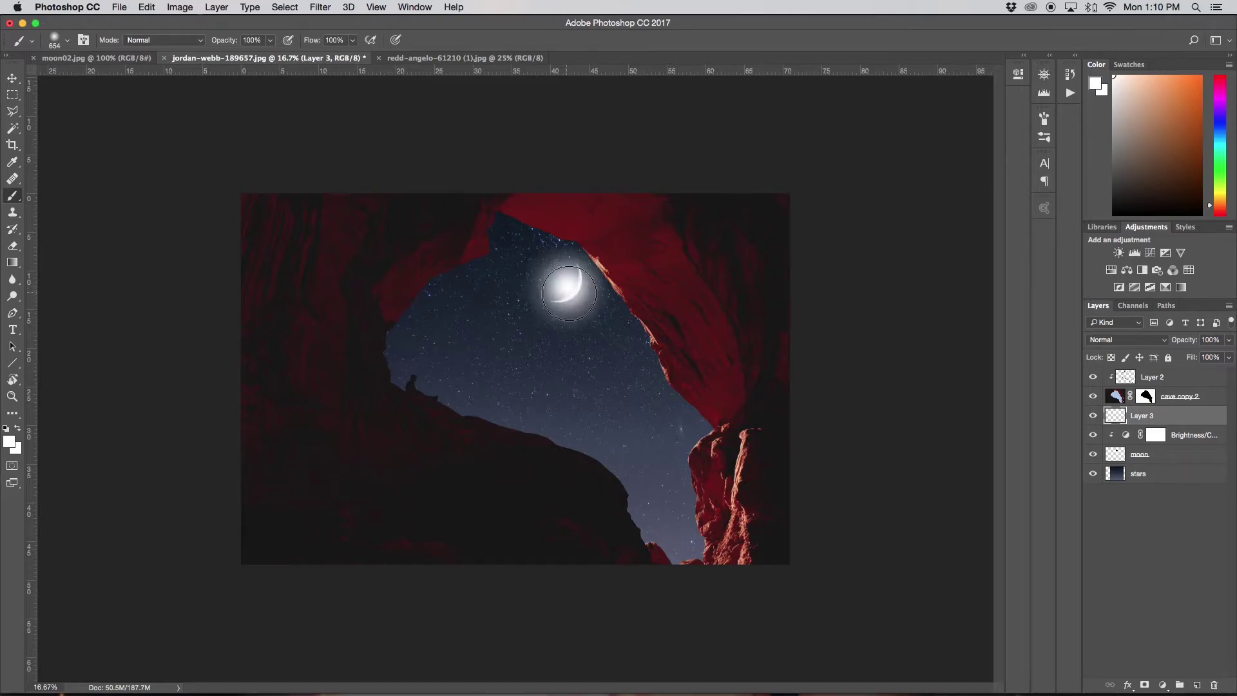
key("super+z")
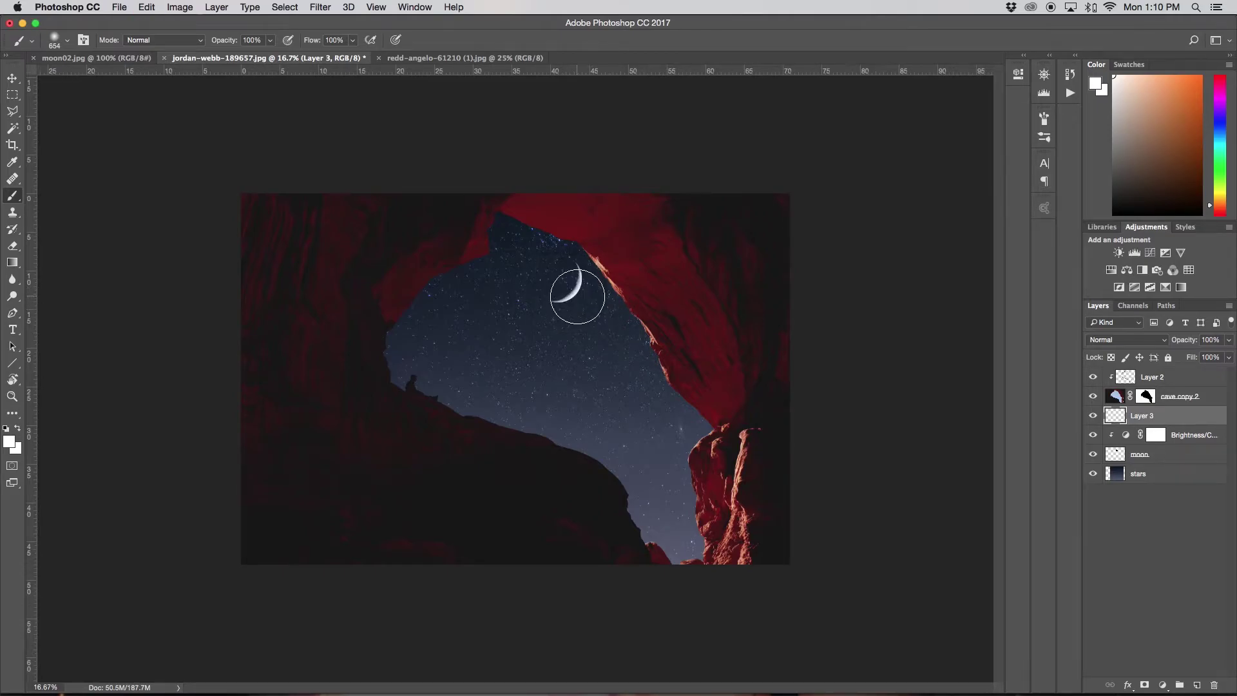
left_click_drag(577, 296, 561, 297)
left_click(577, 293)
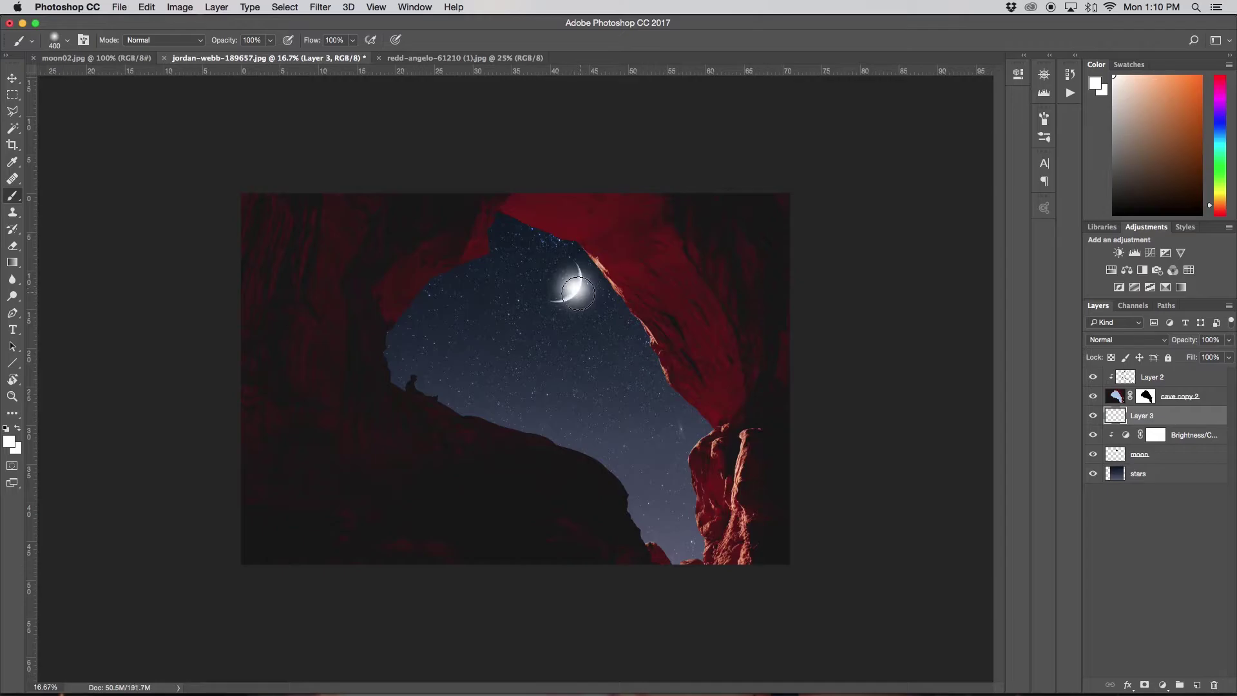
Step: Rotate and reposition the white glow to match the crescent
key("v")
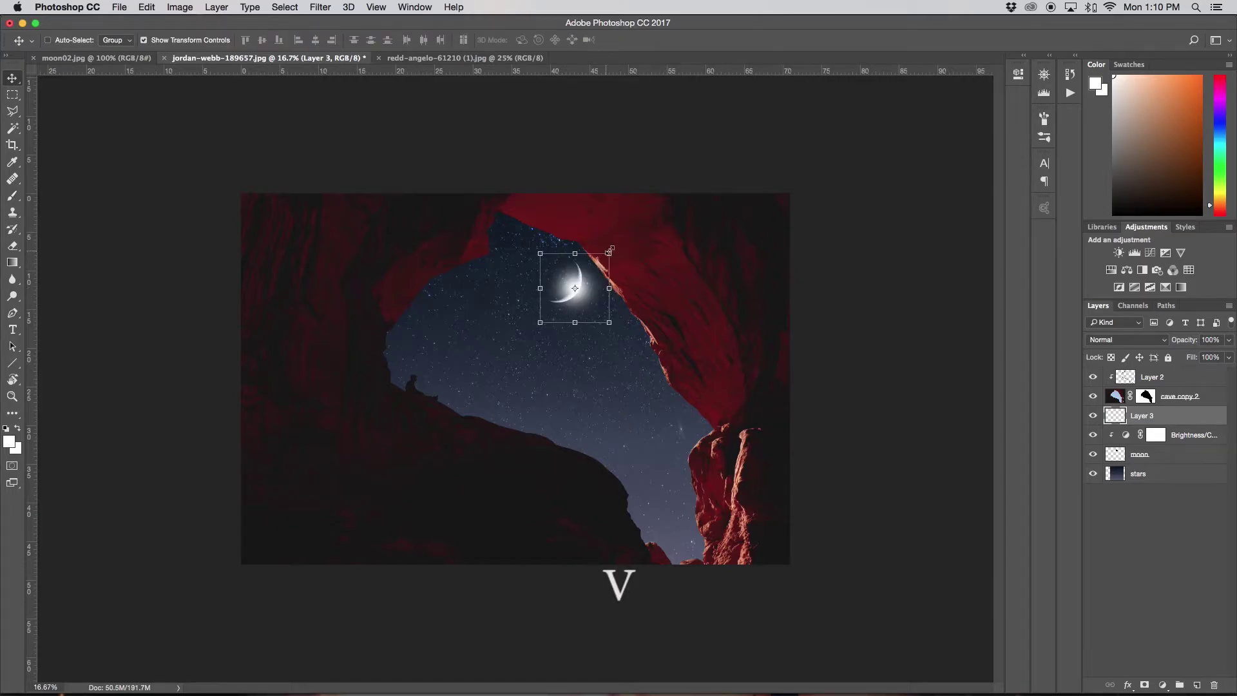
left_click_drag(611, 250, 580, 353)
left_click_drag(574, 298, 571, 303)
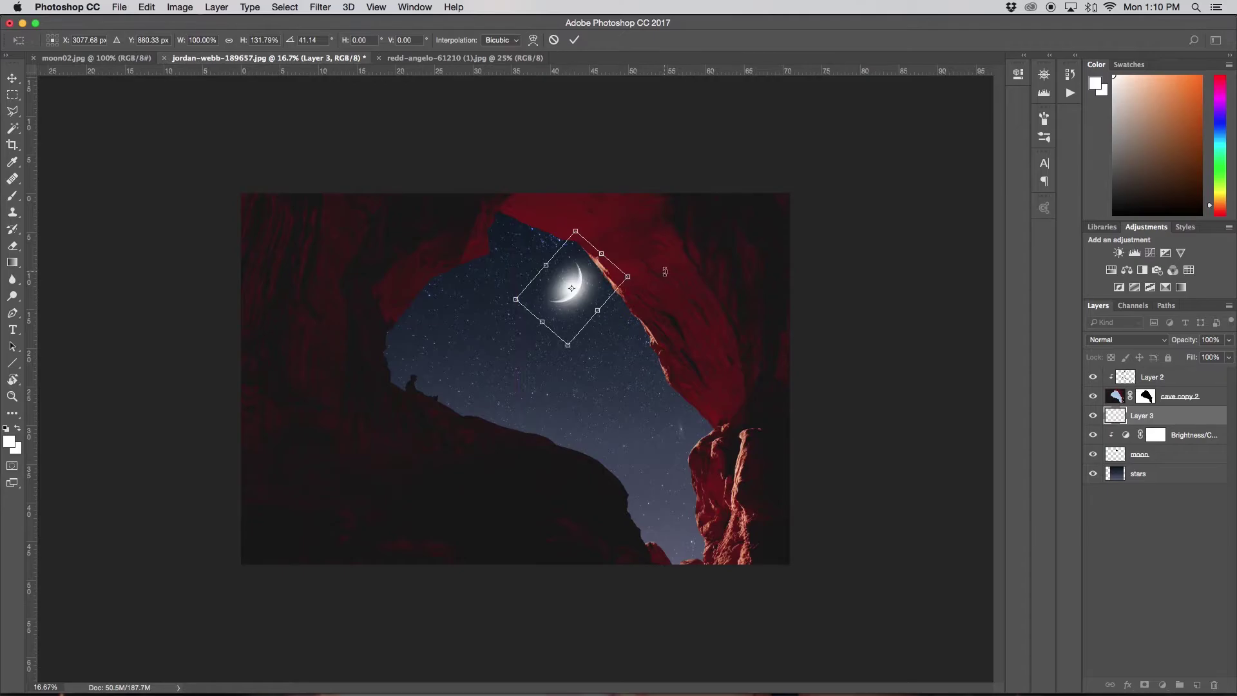
left_click_drag(663, 274, 652, 260)
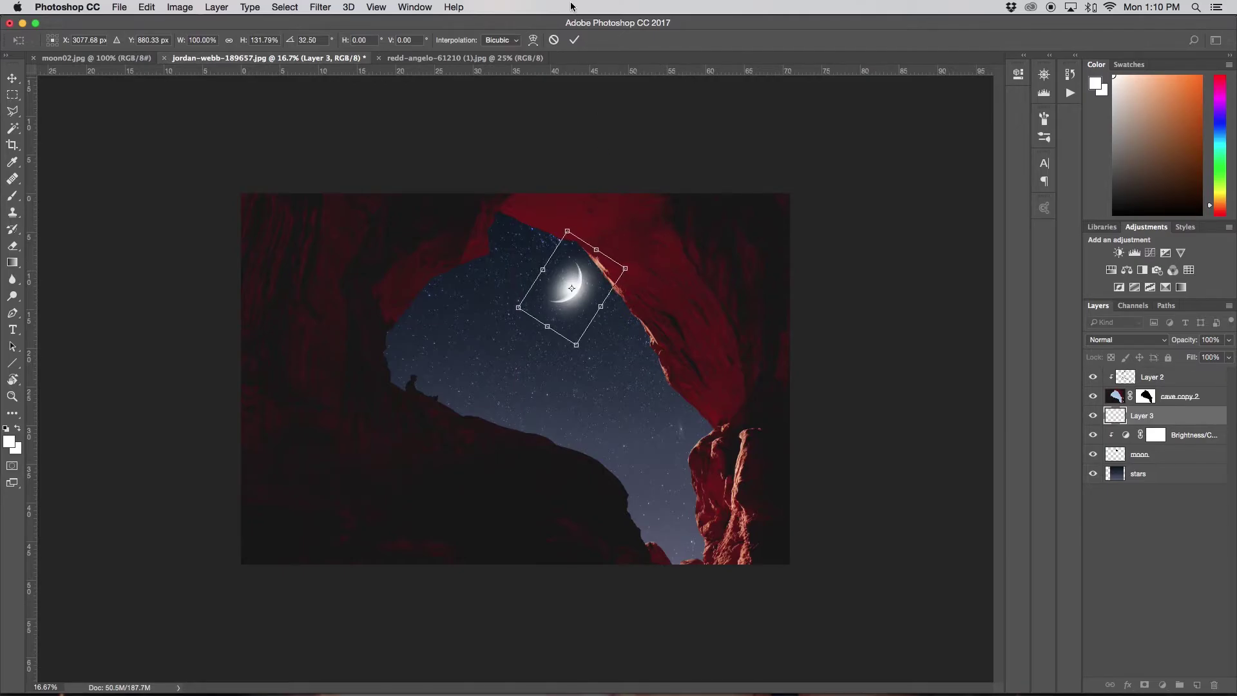
left_click(574, 40)
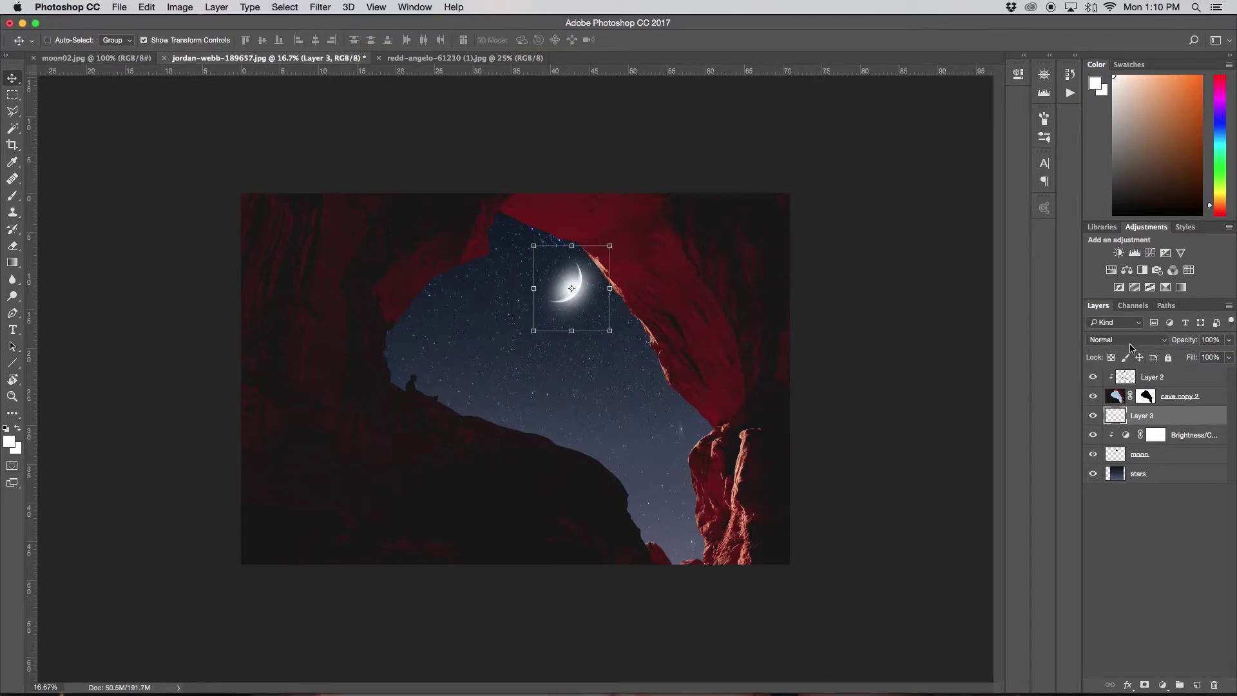
Step: Set Layer 3 to Soft Light at 47% fill and rename it 'moon glow'
left_click(1131, 342)
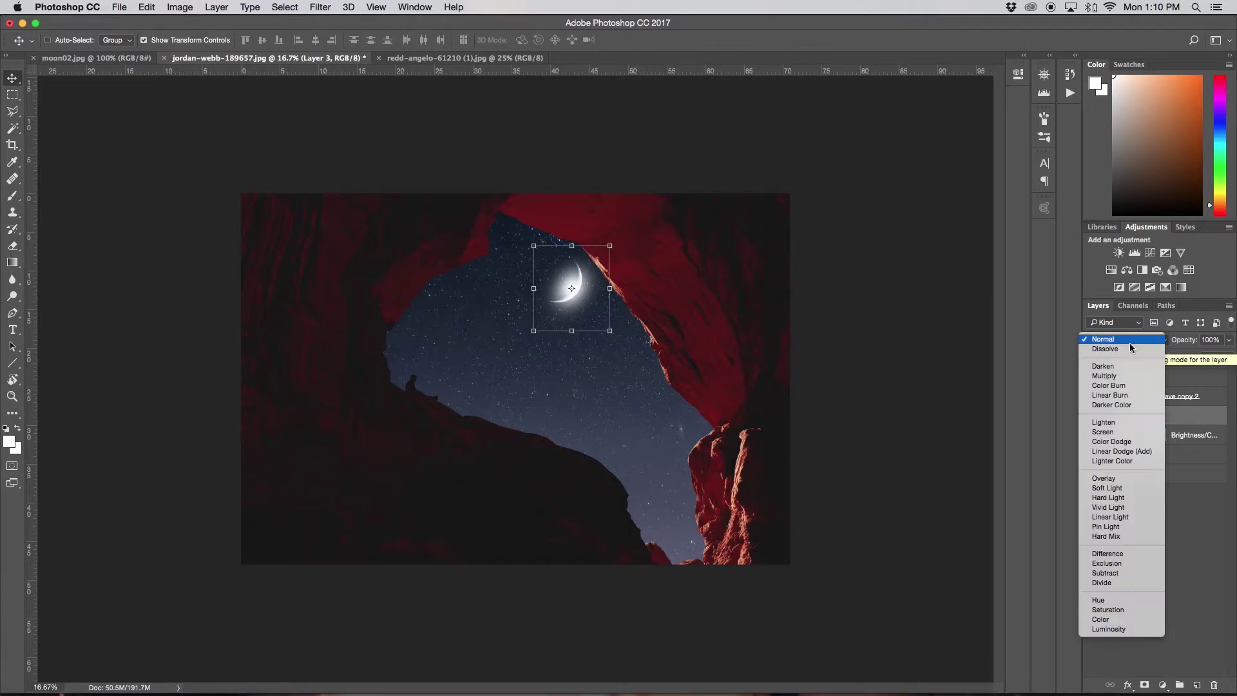
left_click(1156, 489)
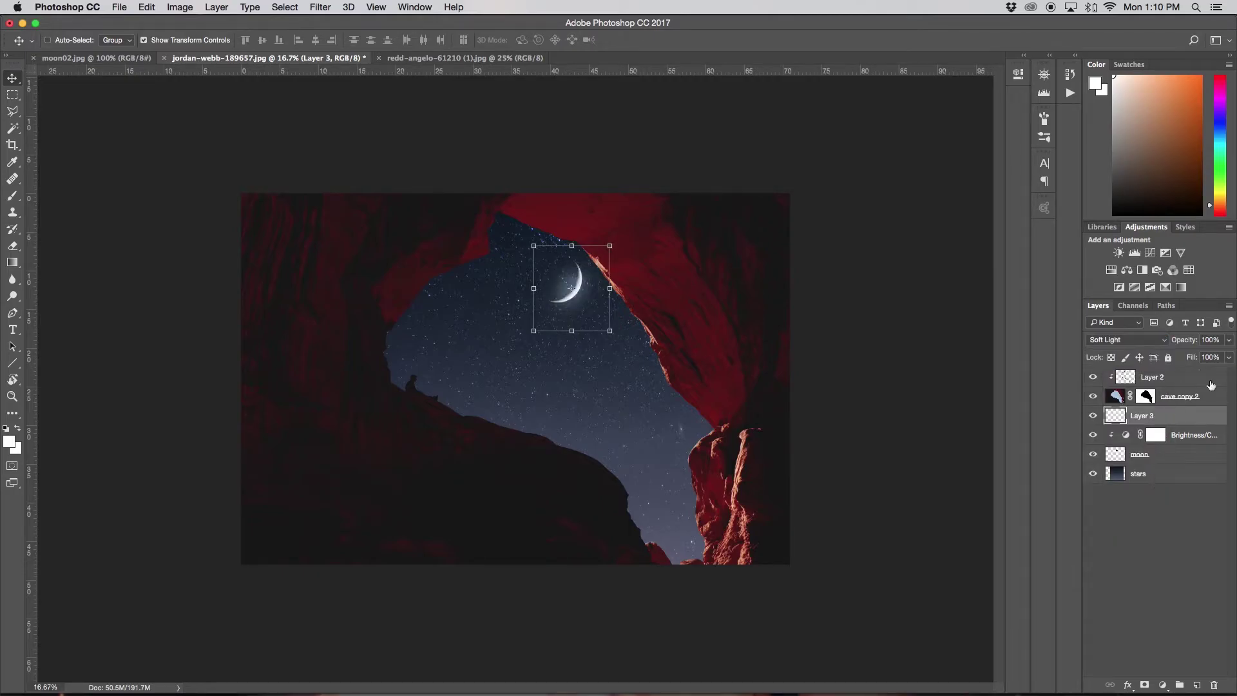
left_click_drag(1229, 359, 1175, 374)
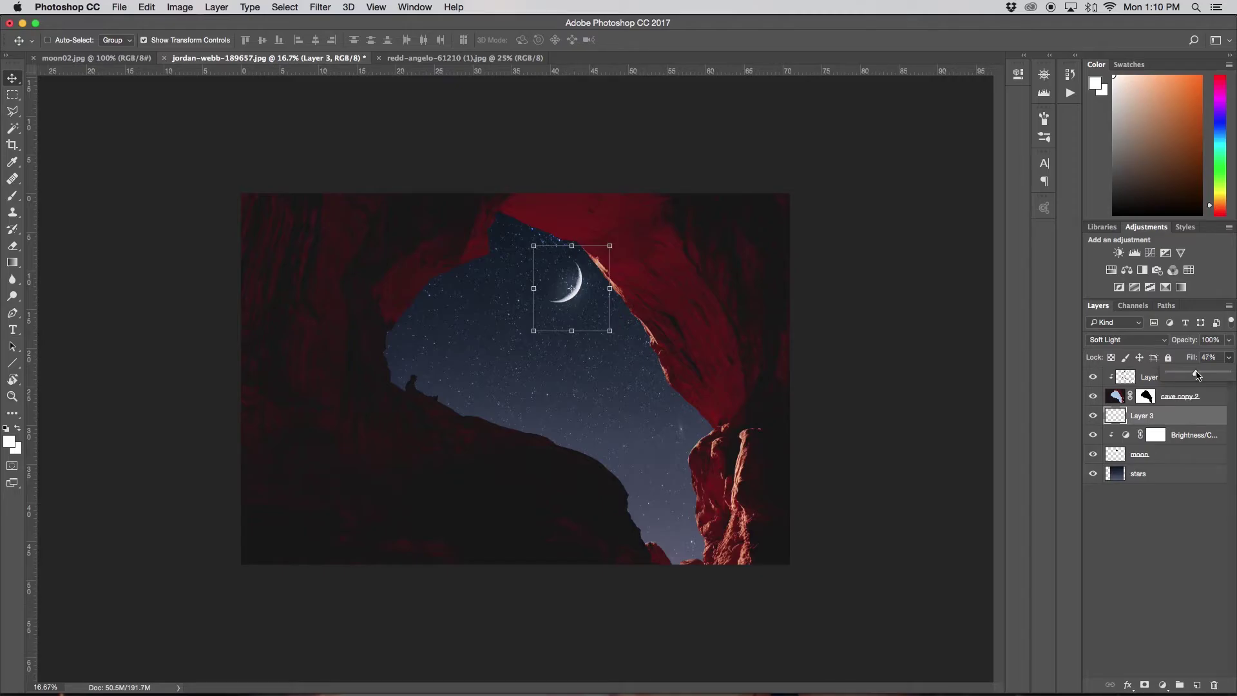
left_click(1229, 362)
double_click(1142, 415)
key("BackSpace")
type("moon glow")
key("Return")
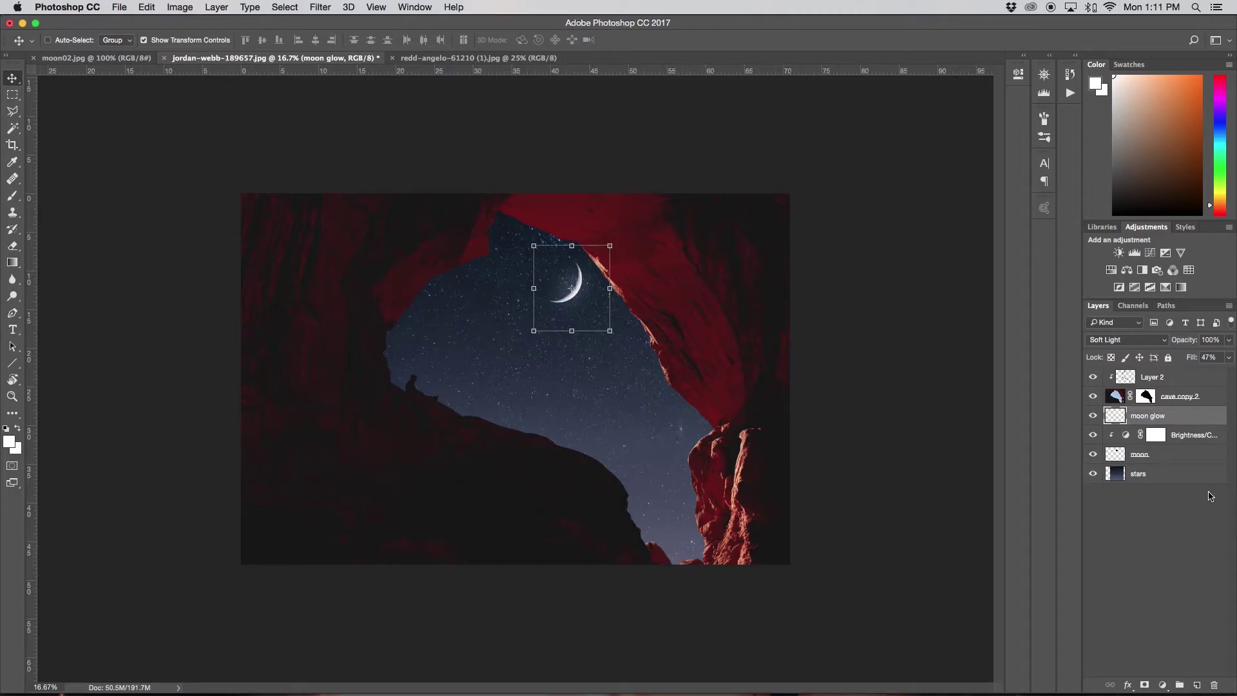
Step: Group the moon glow, brightness adjustment and moon layers into a group named 'moon'
left_click(1180, 457, "shift")
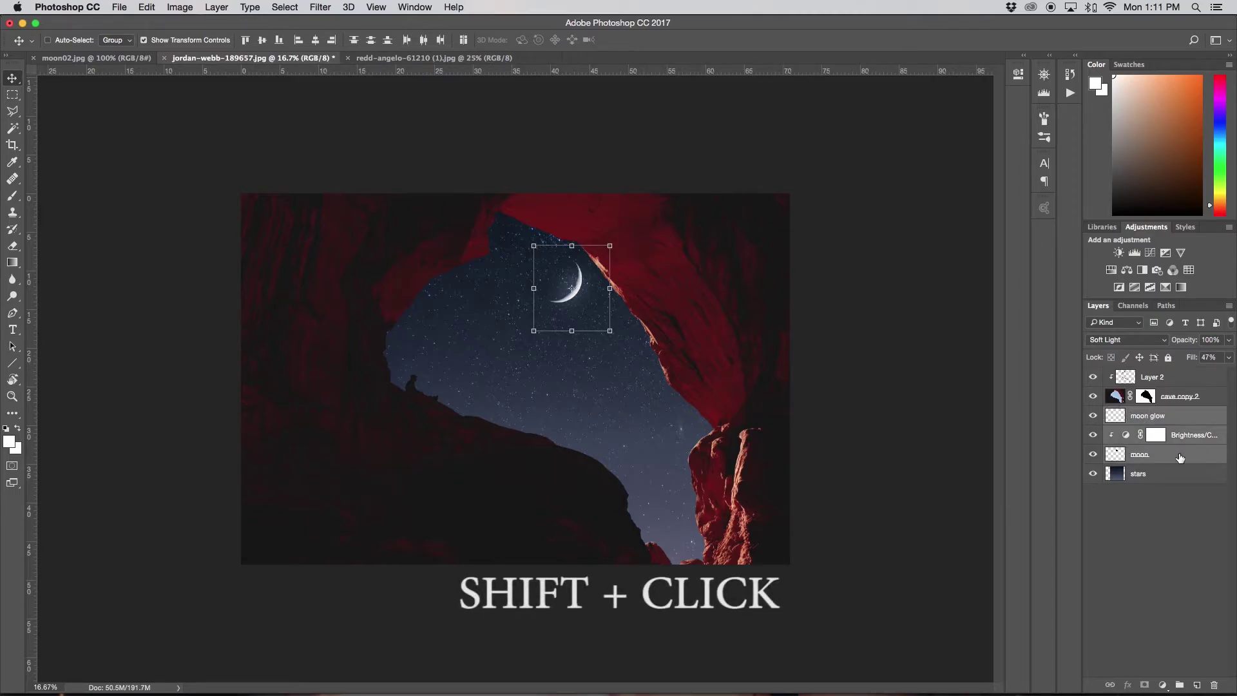
key("super+g")
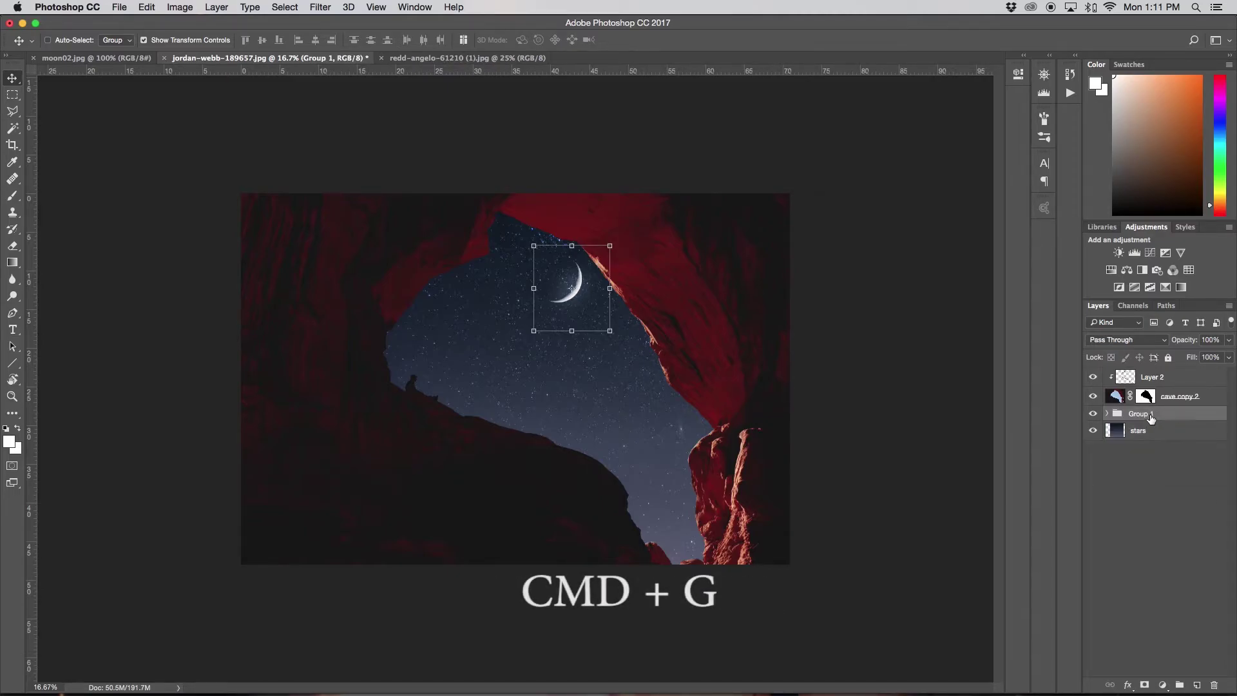
double_click(1152, 415)
key("BackSpace")
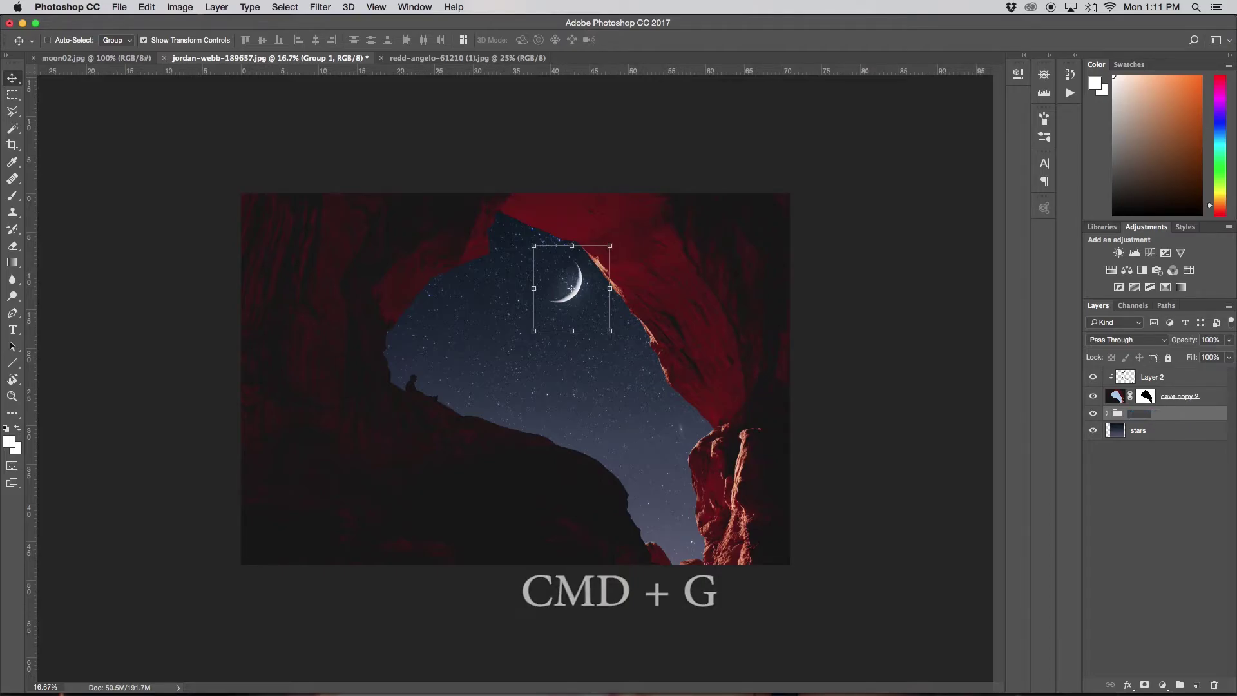
type("moo")
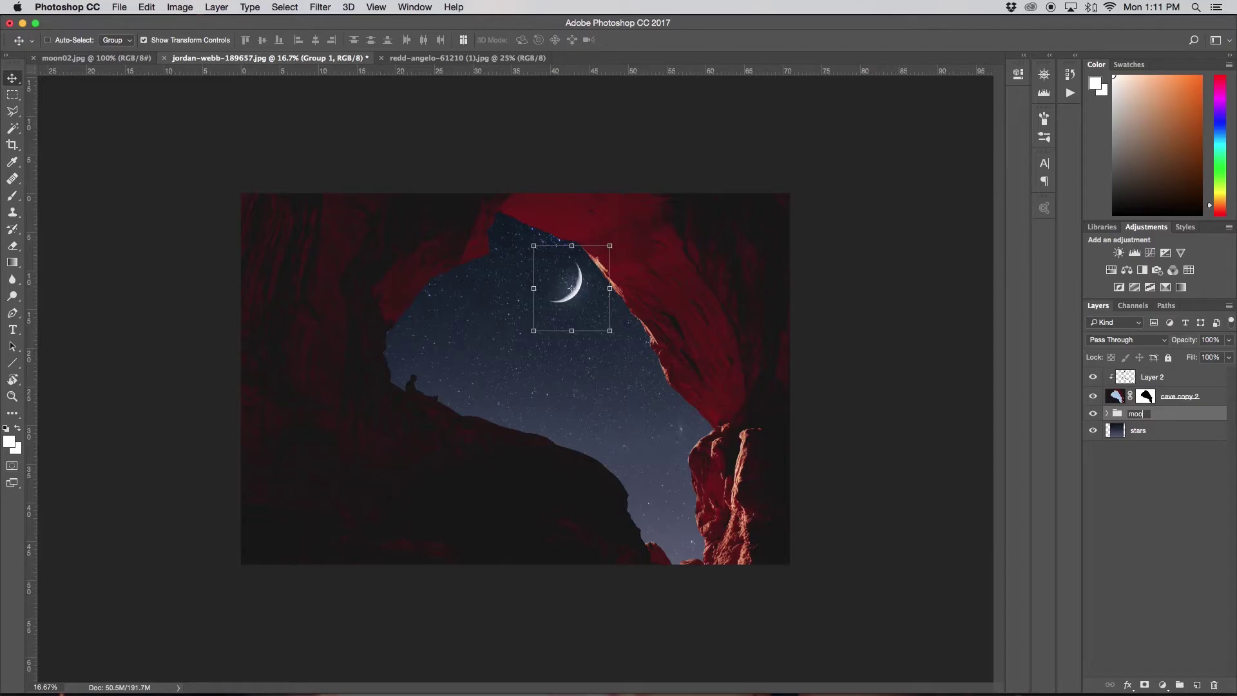
type("n")
key("Return")
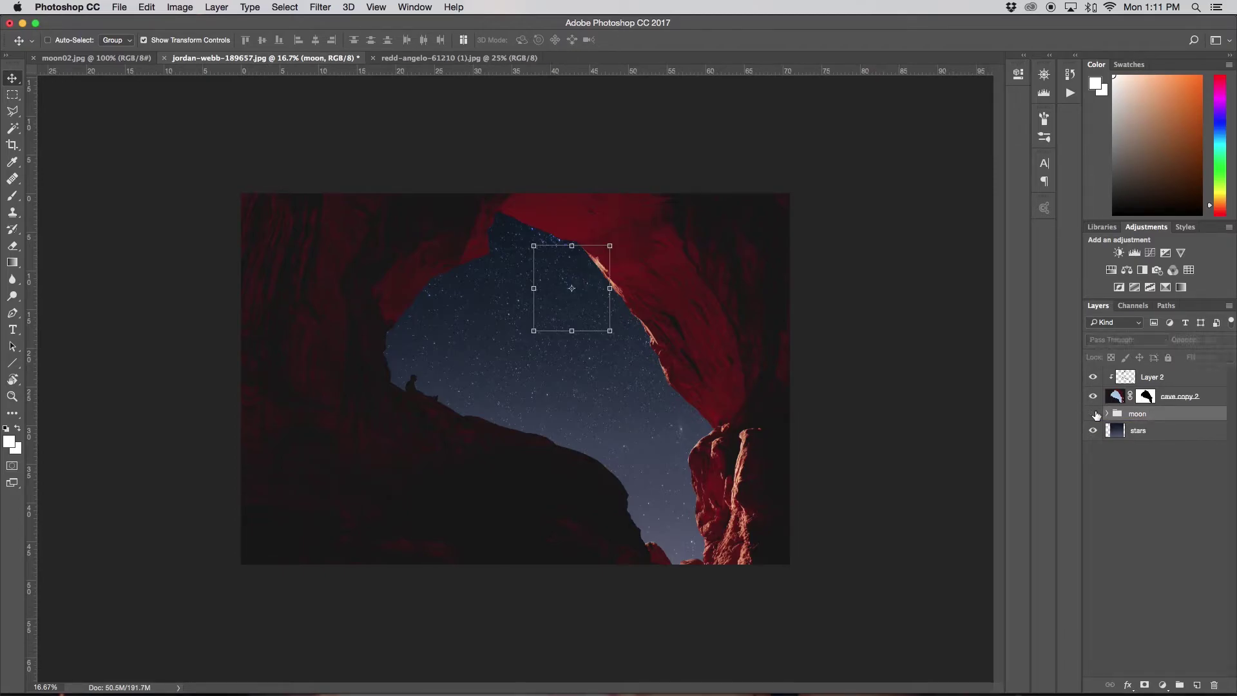
Step: Show the moon group and tint the stars teal with a clipped Hue/Saturation (Hue −16, Saturation +20)
left_click(1093, 414)
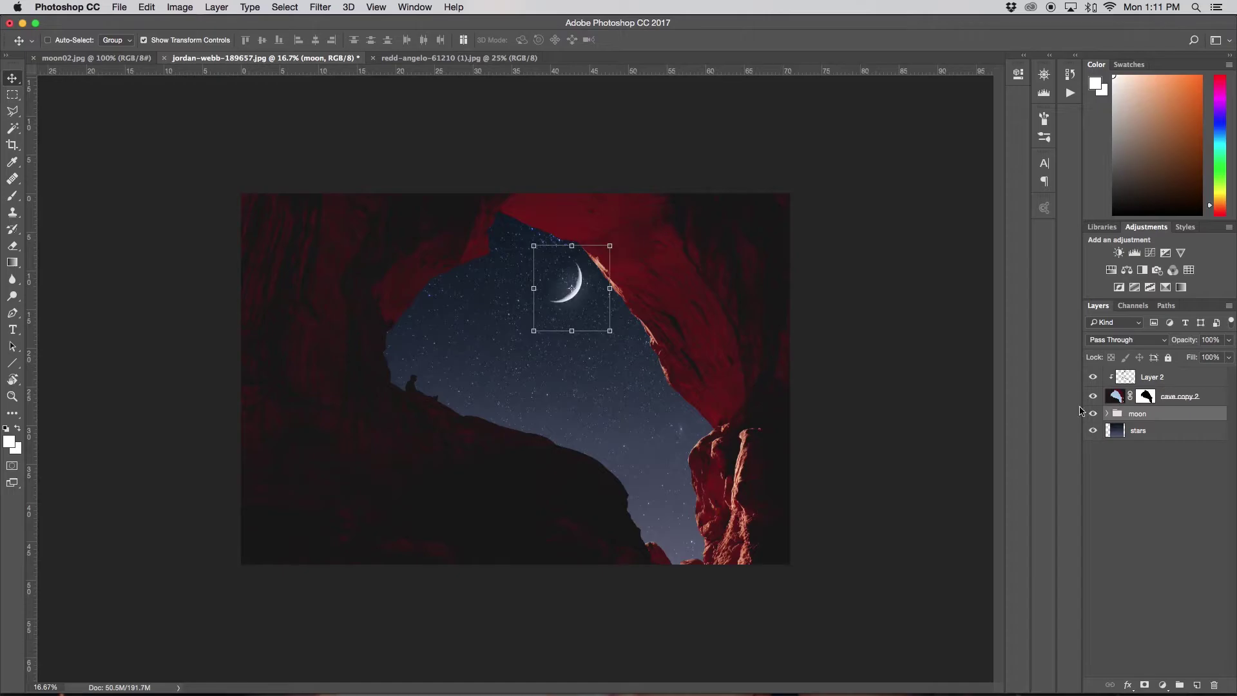
left_click(1162, 429)
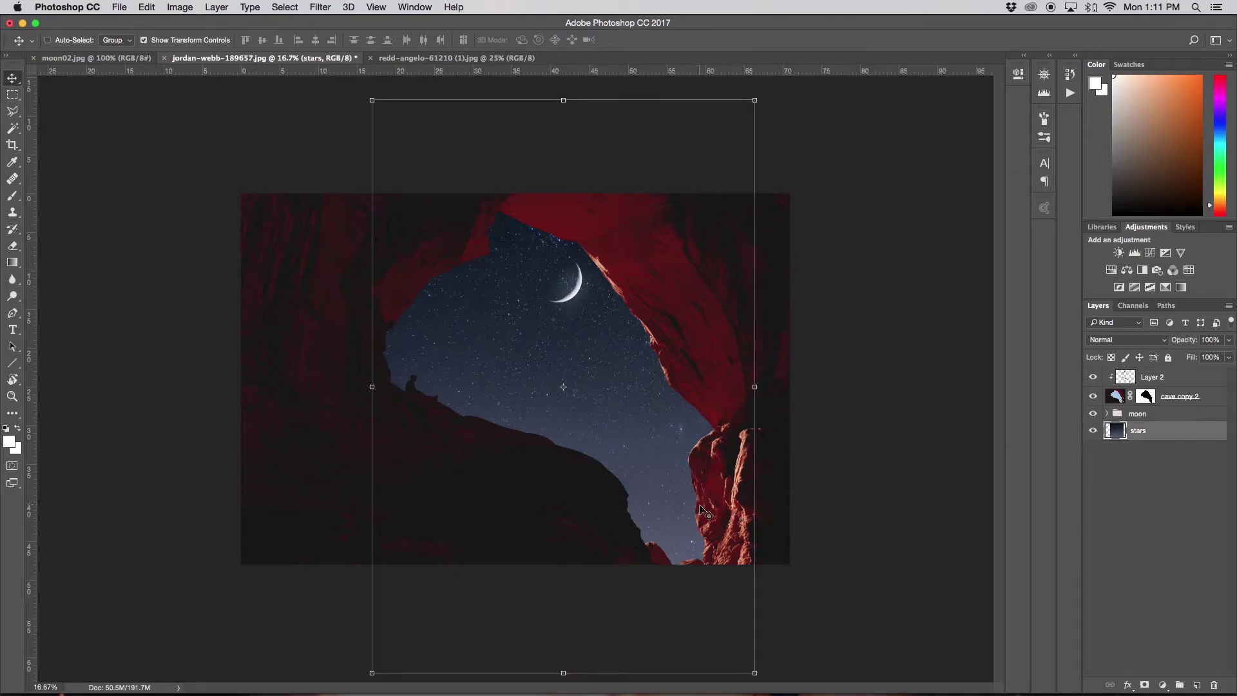
left_click(1112, 271)
left_click(904, 280)
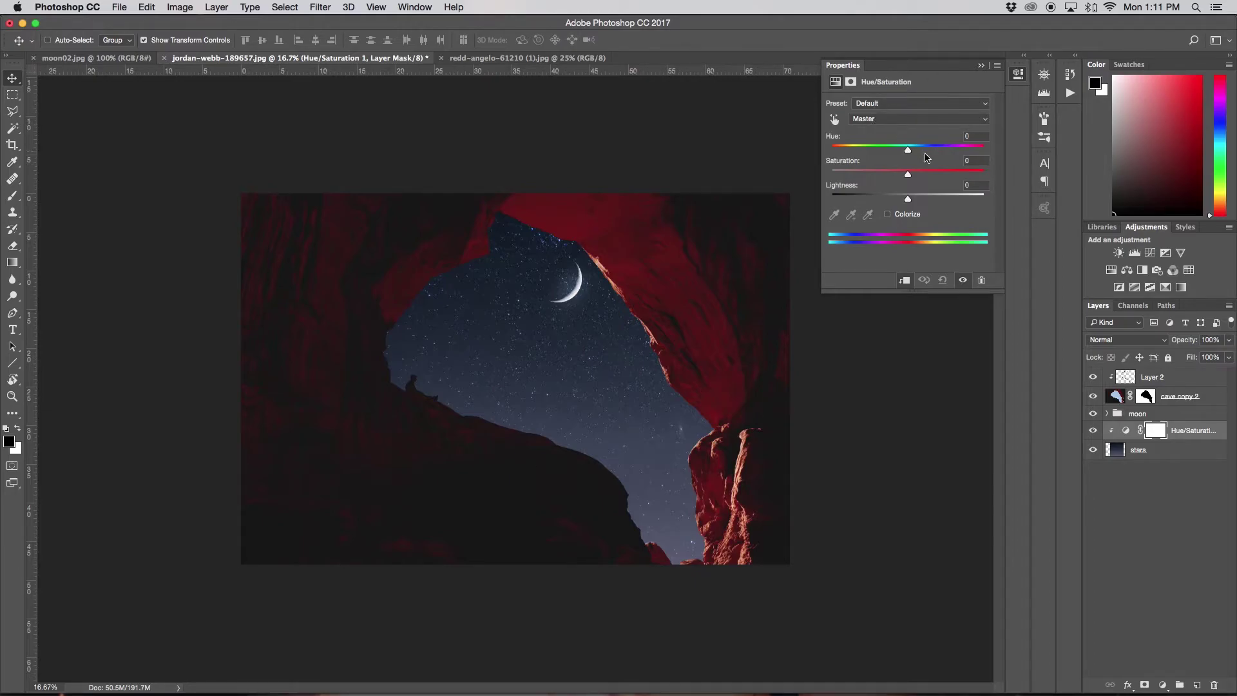
mouse_move(909, 154)
left_mouse_down()
mouse_move(924, 153)
mouse_move(891, 152)
mouse_move(979, 152)
mouse_move(900, 153)
left_mouse_up()
left_click_drag(896, 151, 924, 176)
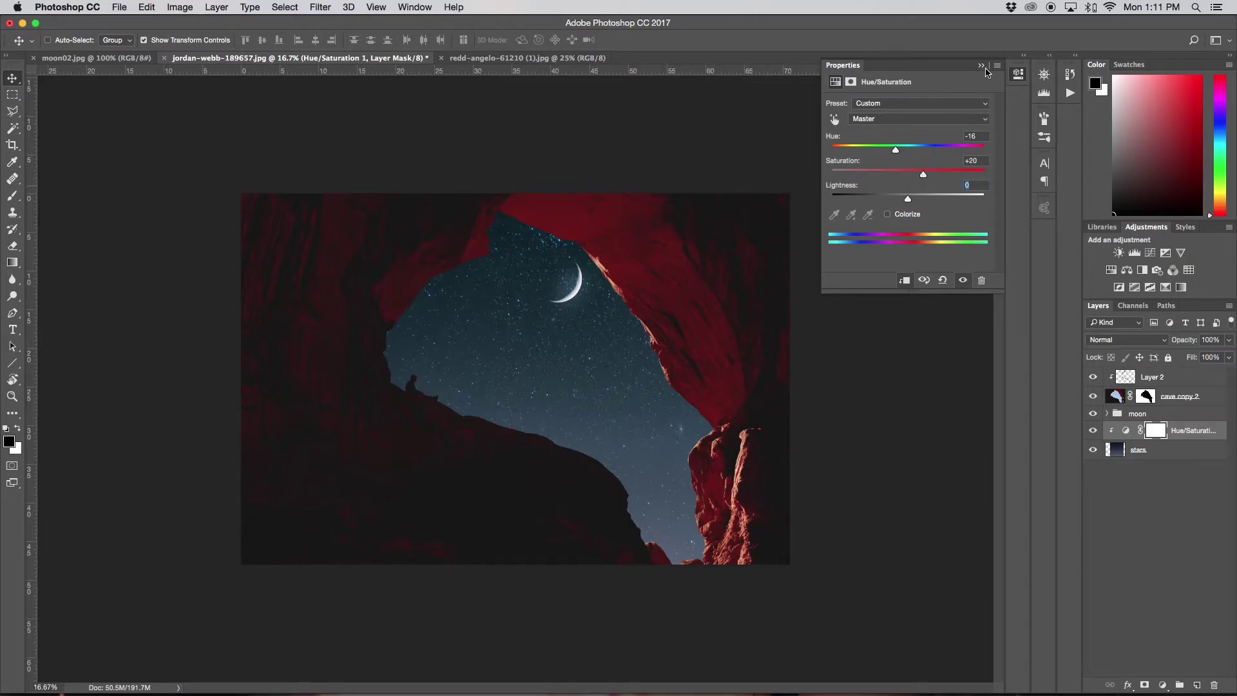
left_click(982, 65)
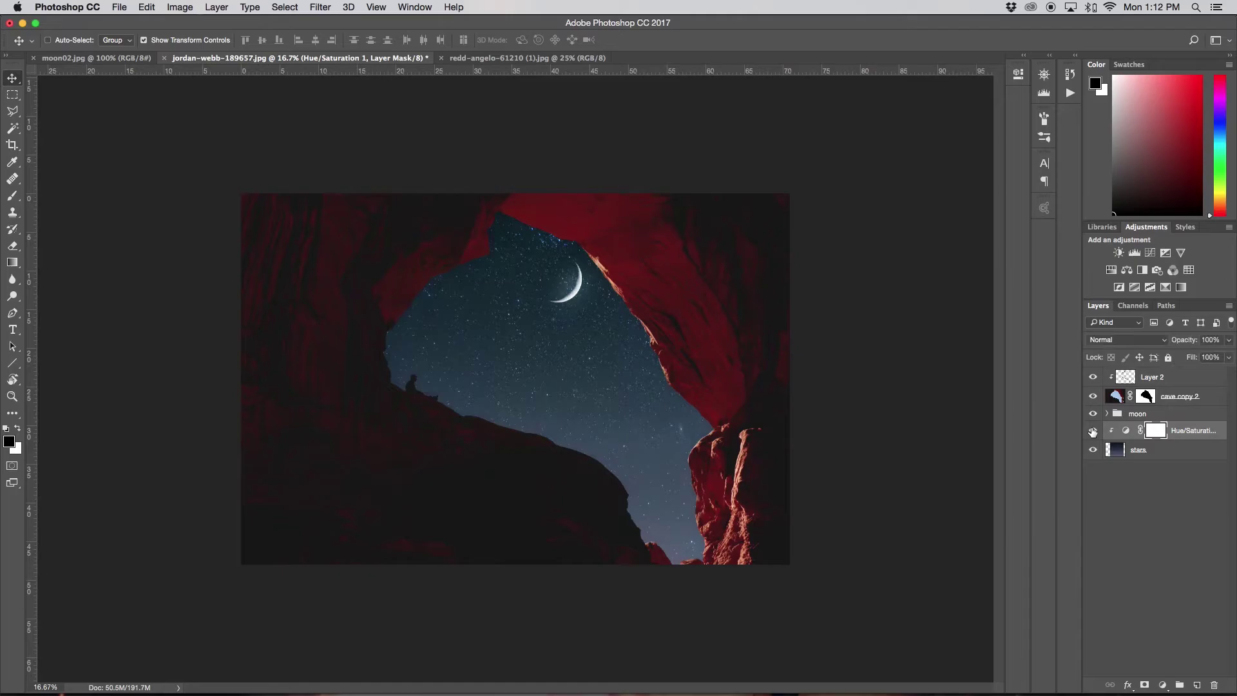
Step: Rename Layer 2 to CLONE
left_click(1196, 402)
left_click(1179, 379)
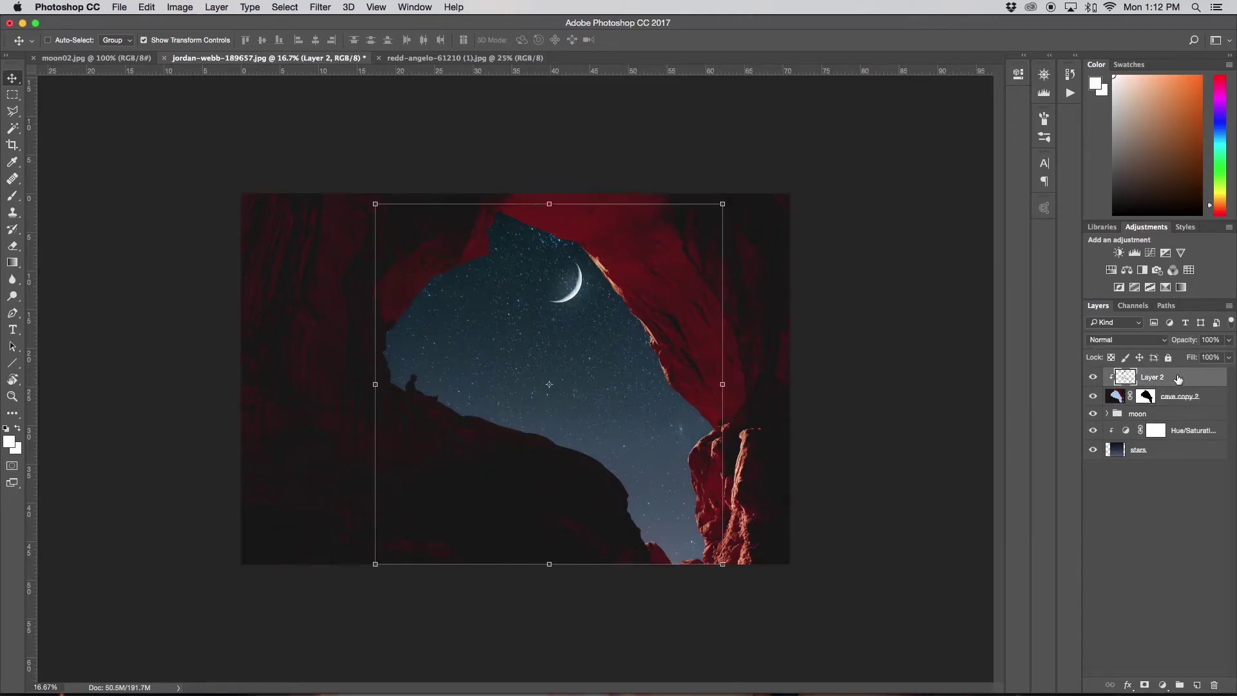
double_click(1153, 378)
key("BackSpace")
type("\\CL")
key("BackSpace")
key("Return")
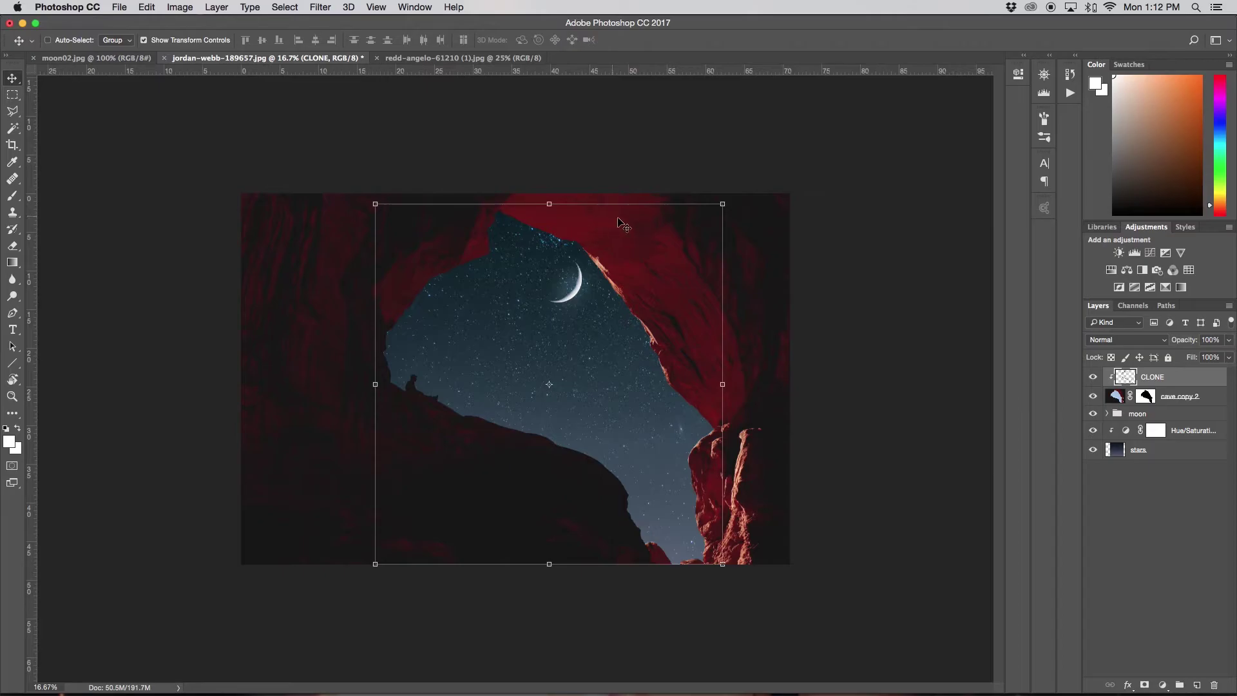
Step: Clip a Hue/Saturation adjustment to CLONE (Hue +6, Saturation −17, Lightness −11) and compare it on/off
left_click(1111, 270)
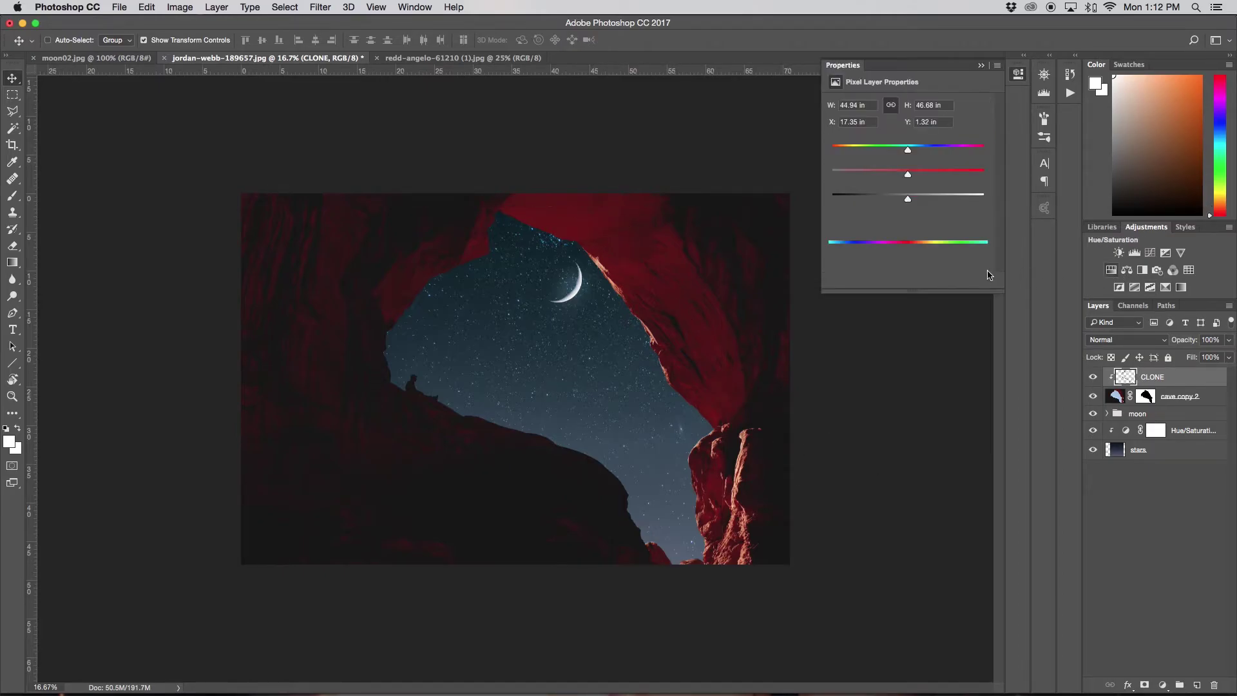
left_click(906, 280)
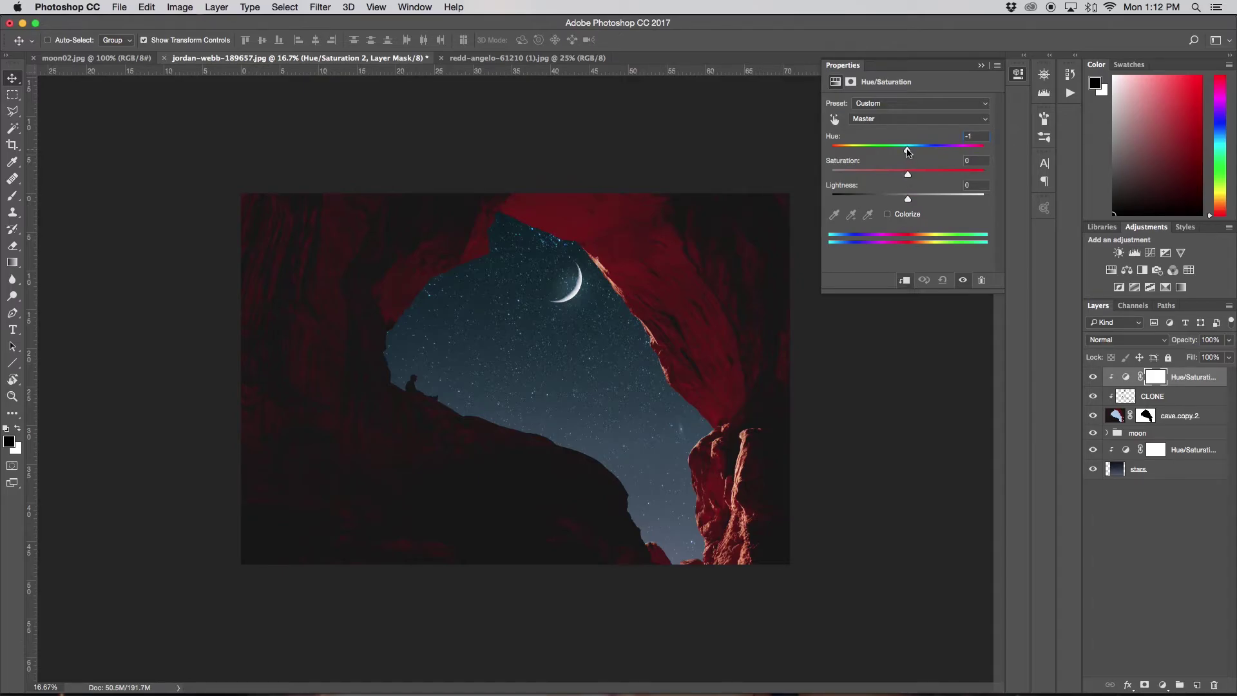
left_click_drag(909, 153, 916, 152)
left_click_drag(908, 174, 900, 200)
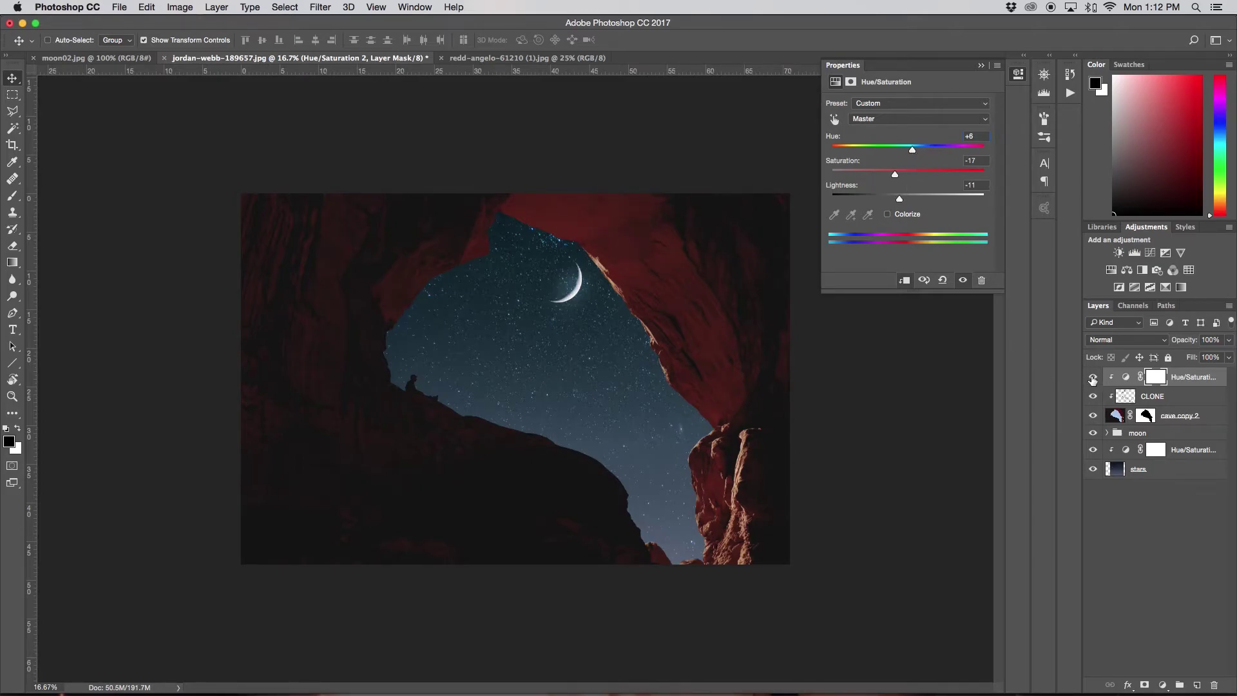
left_click(1093, 378)
left_click(1093, 379)
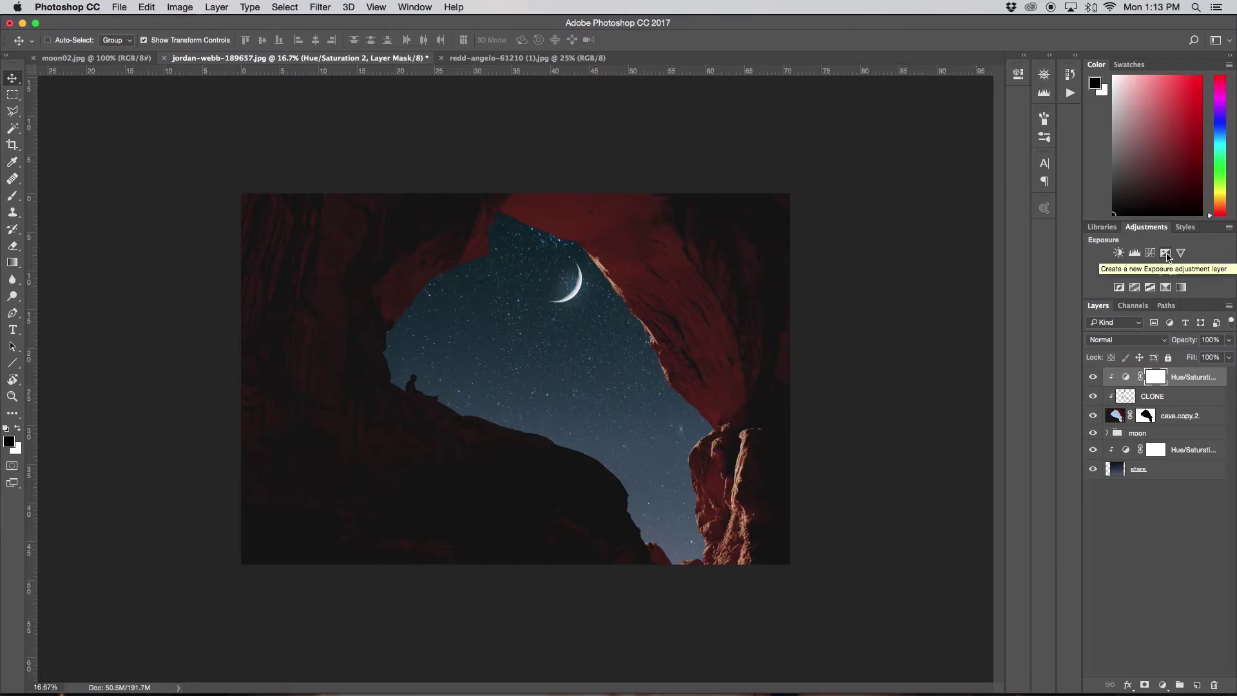
Step: Darken the rock with a clipped Exposure adjustment at Offset −0.0042, comparing before and after
left_click(1168, 255)
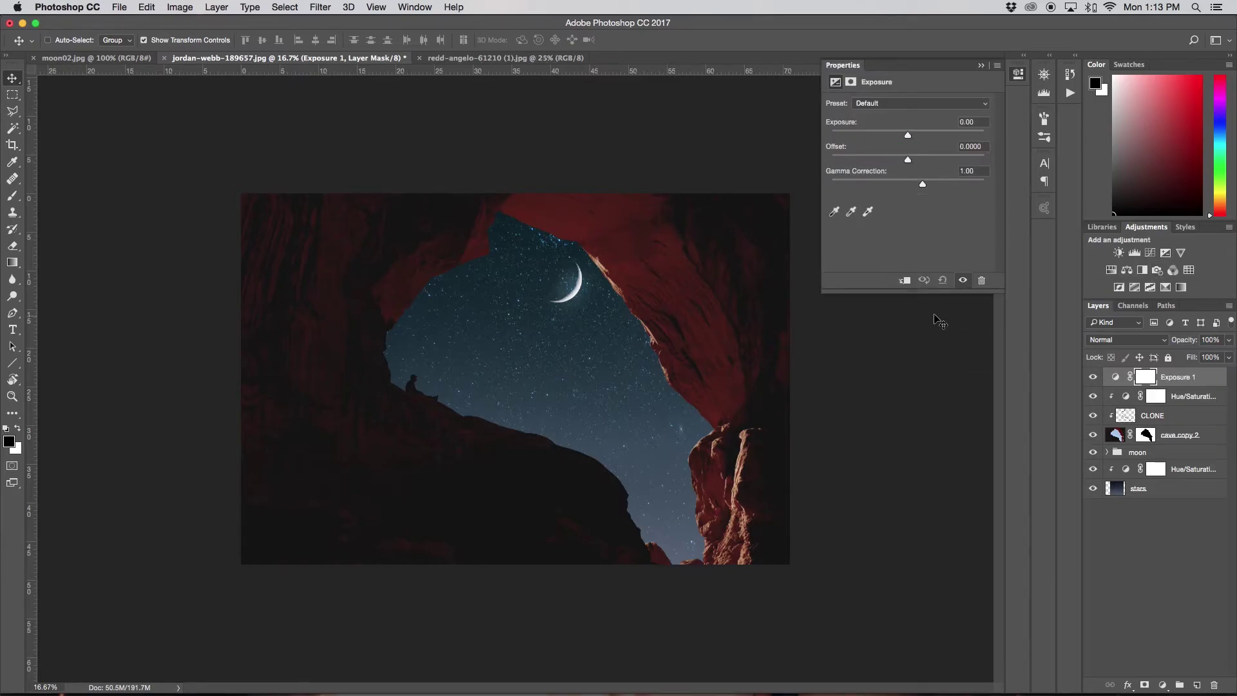
left_click(905, 282)
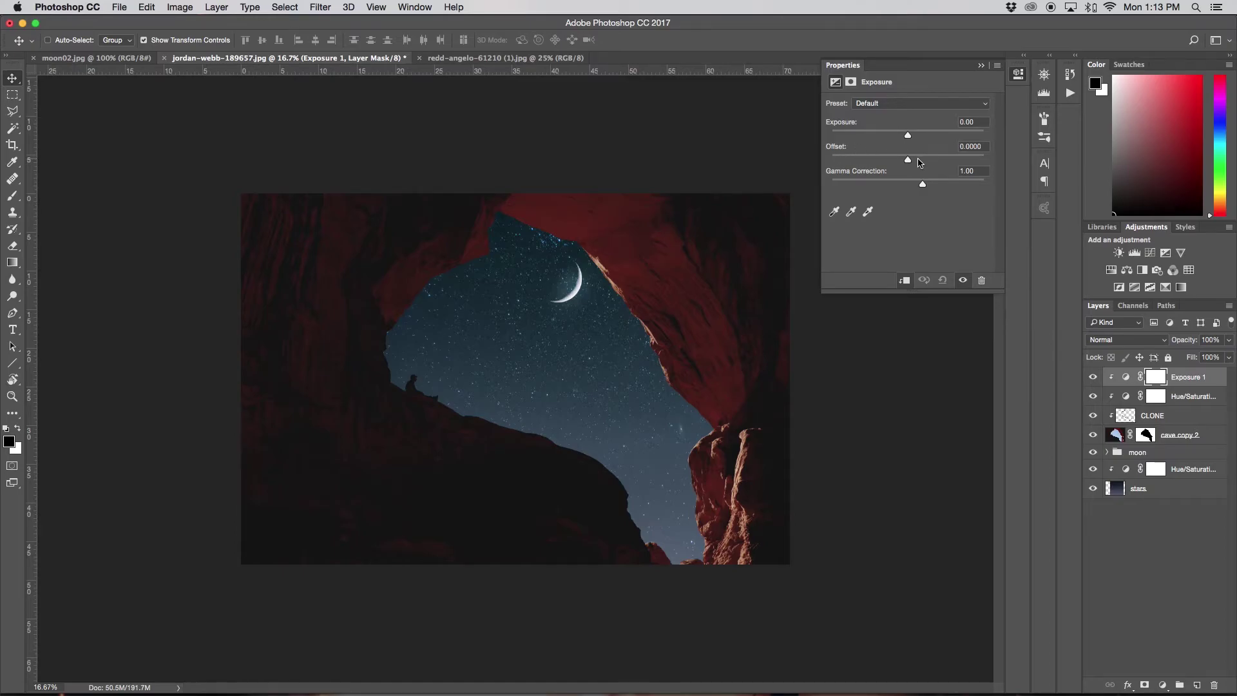
left_click_drag(907, 161, 906, 161)
left_click(1094, 378)
left_click(1095, 377)
left_click(1094, 378)
left_click(1094, 378)
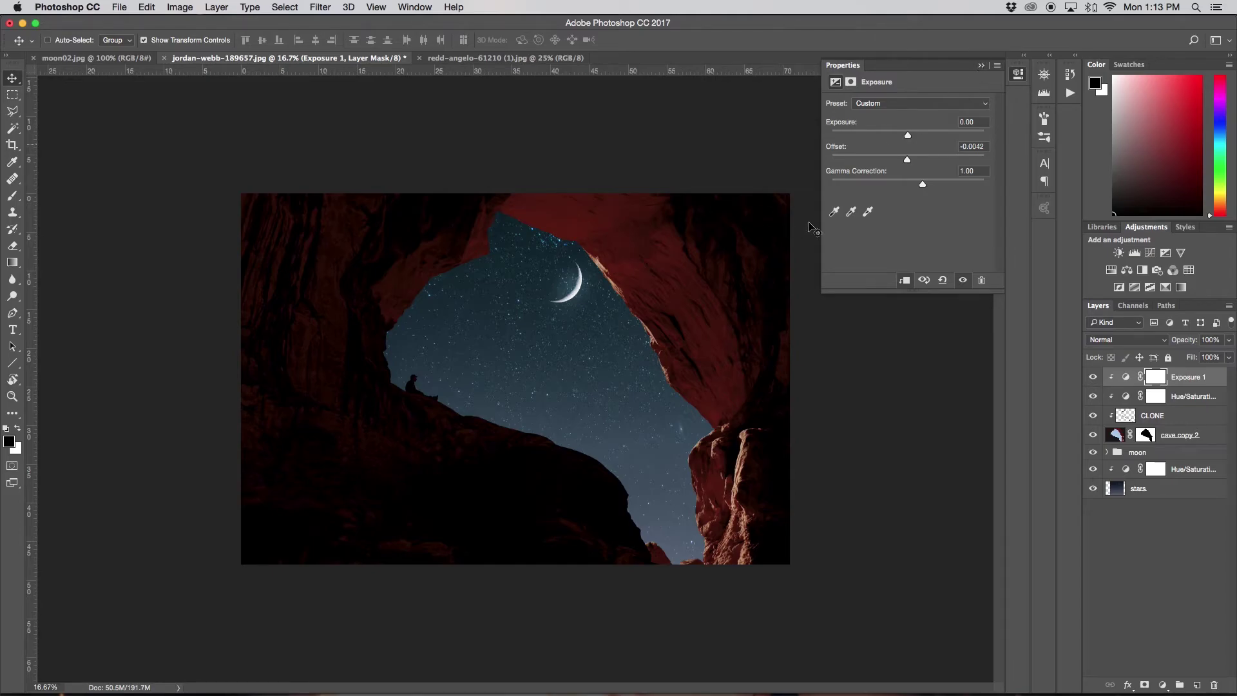
left_click(982, 66)
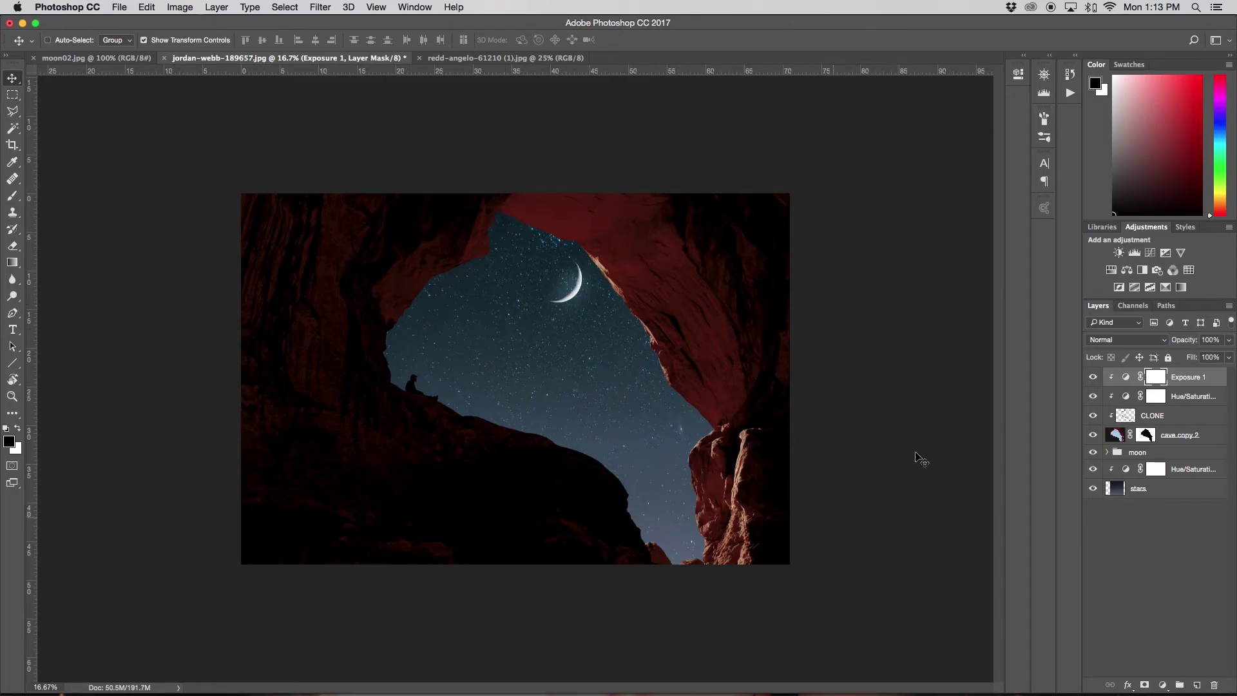
Step: Add a new empty layer and load the 2468 px Clouds886 brush in a grey colour
left_click(1197, 685)
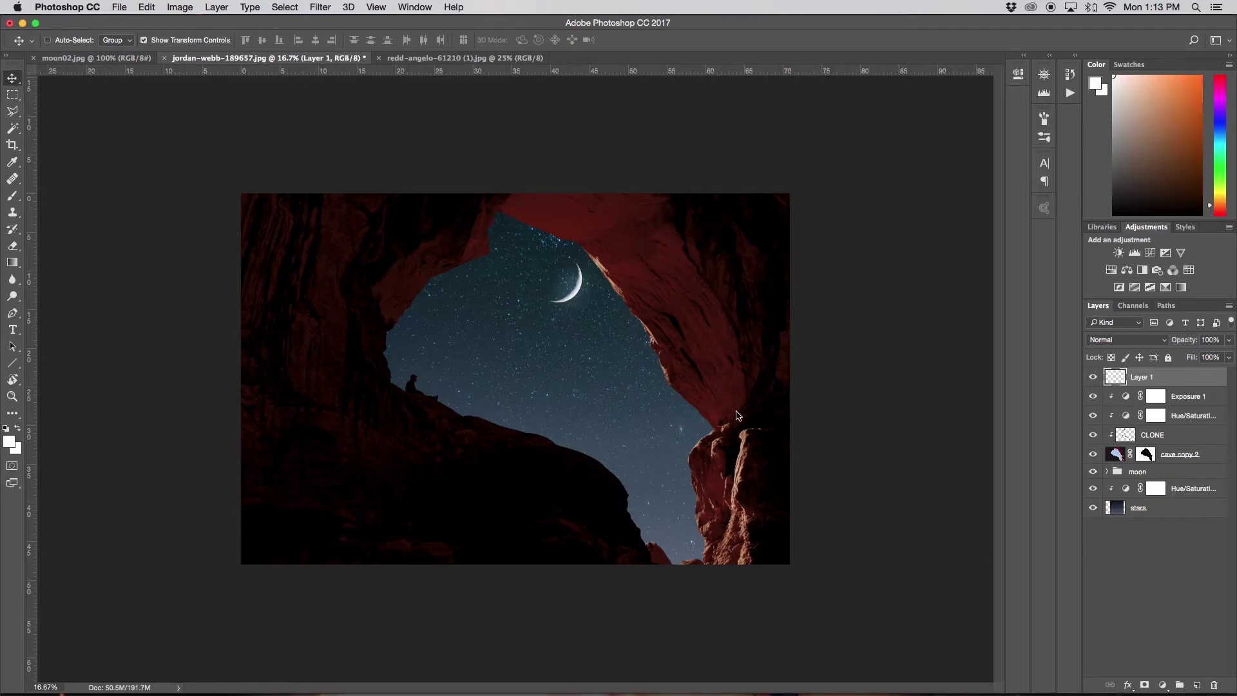
left_click(12, 196)
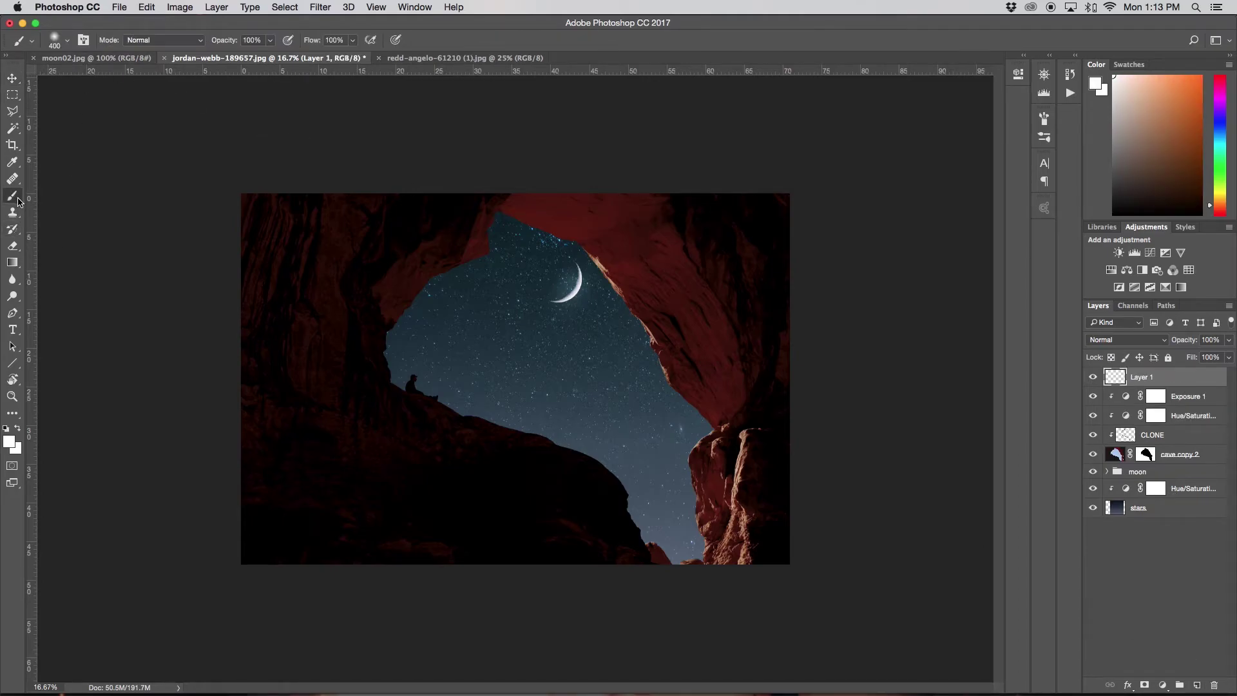
left_click(55, 40)
scroll(114, 184, "down", 10)
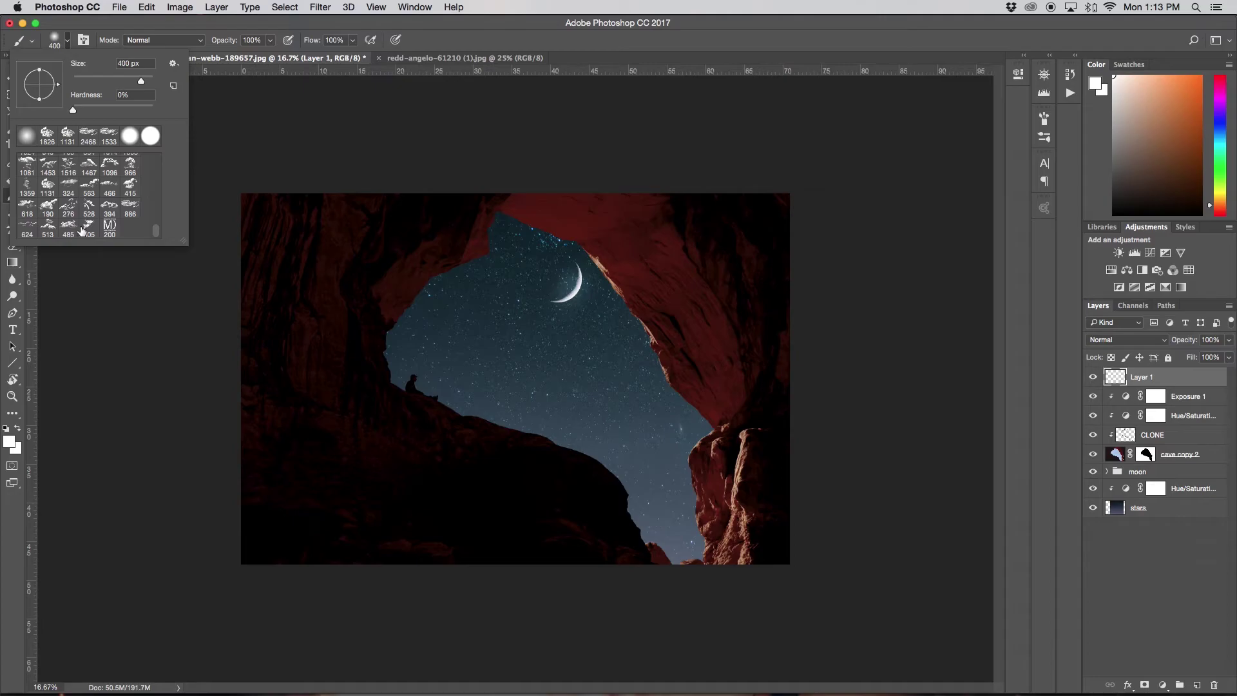
left_click_drag(154, 237, 156, 237)
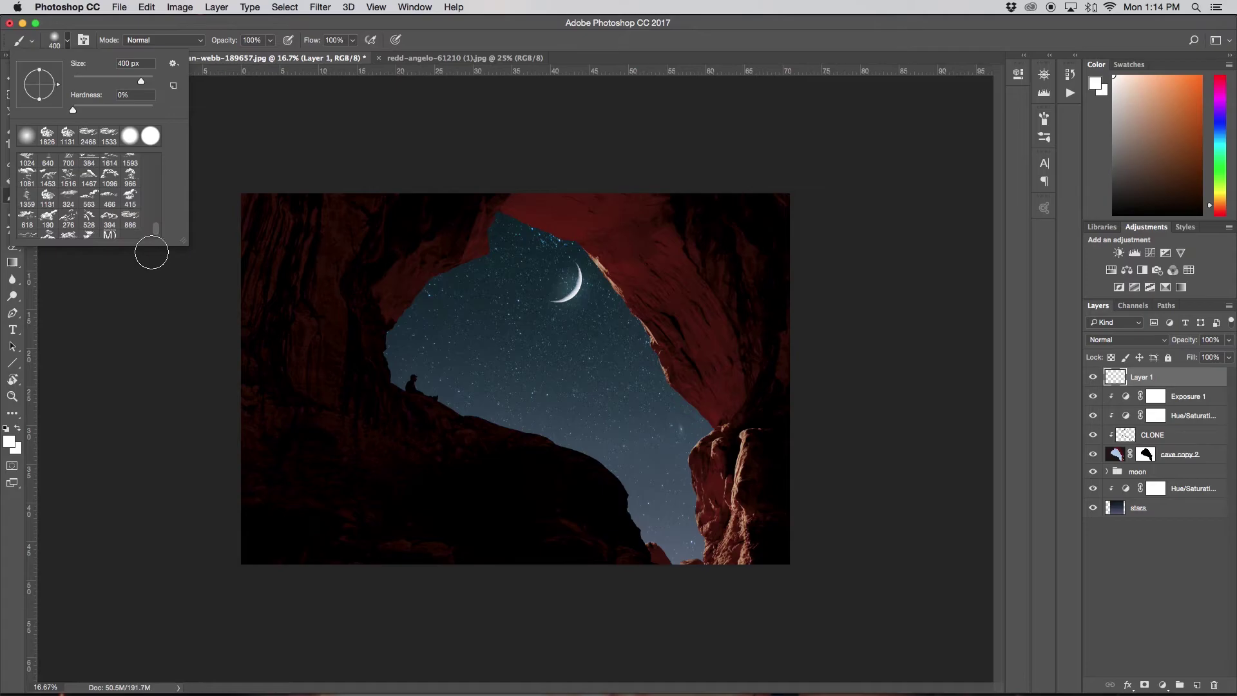
left_click(90, 138)
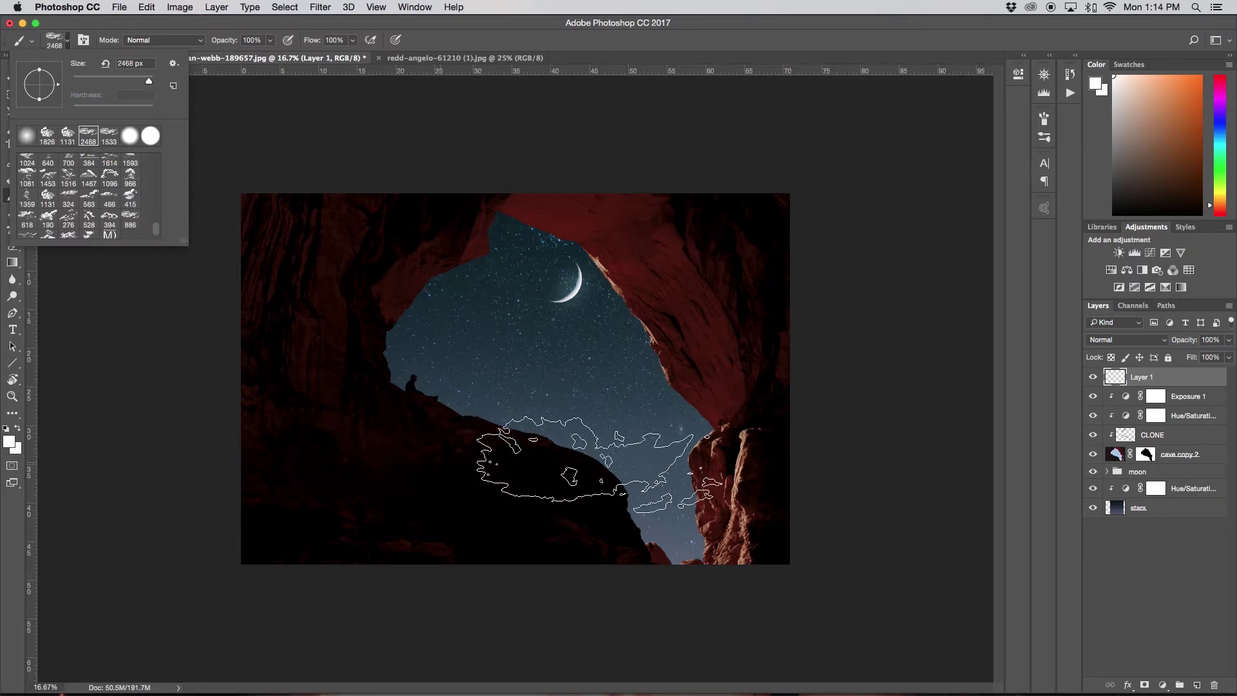
left_click(1122, 105)
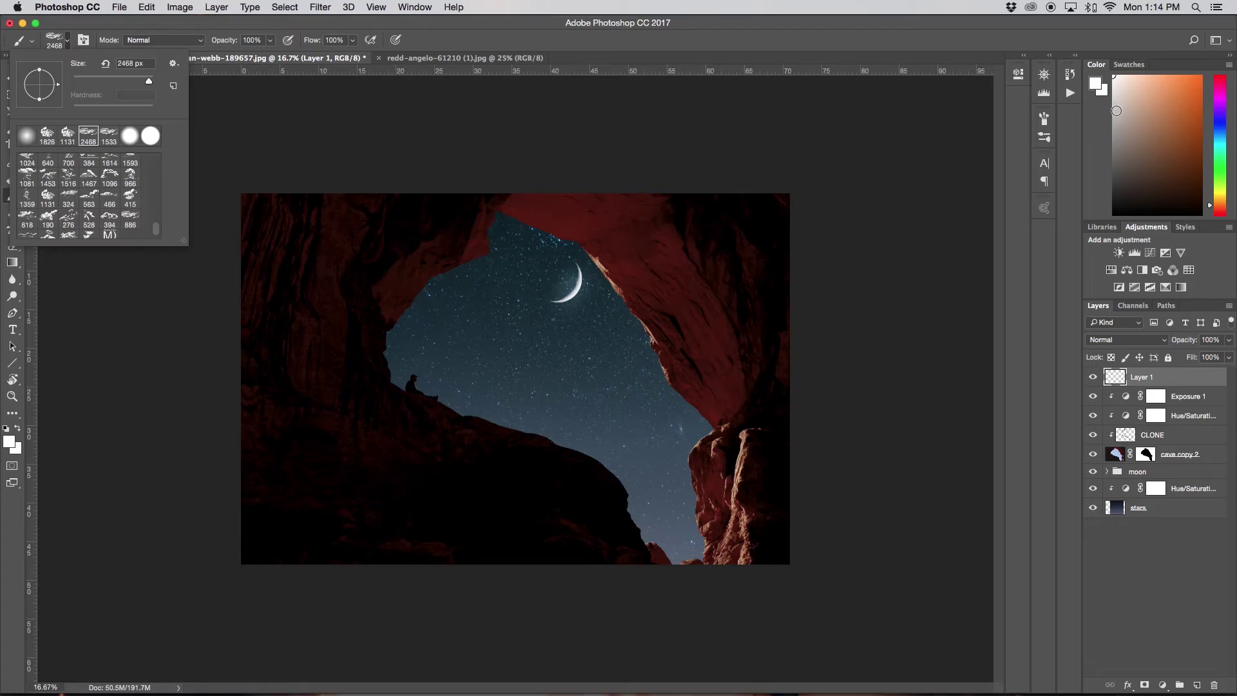
left_click_drag(1117, 111, 1114, 132)
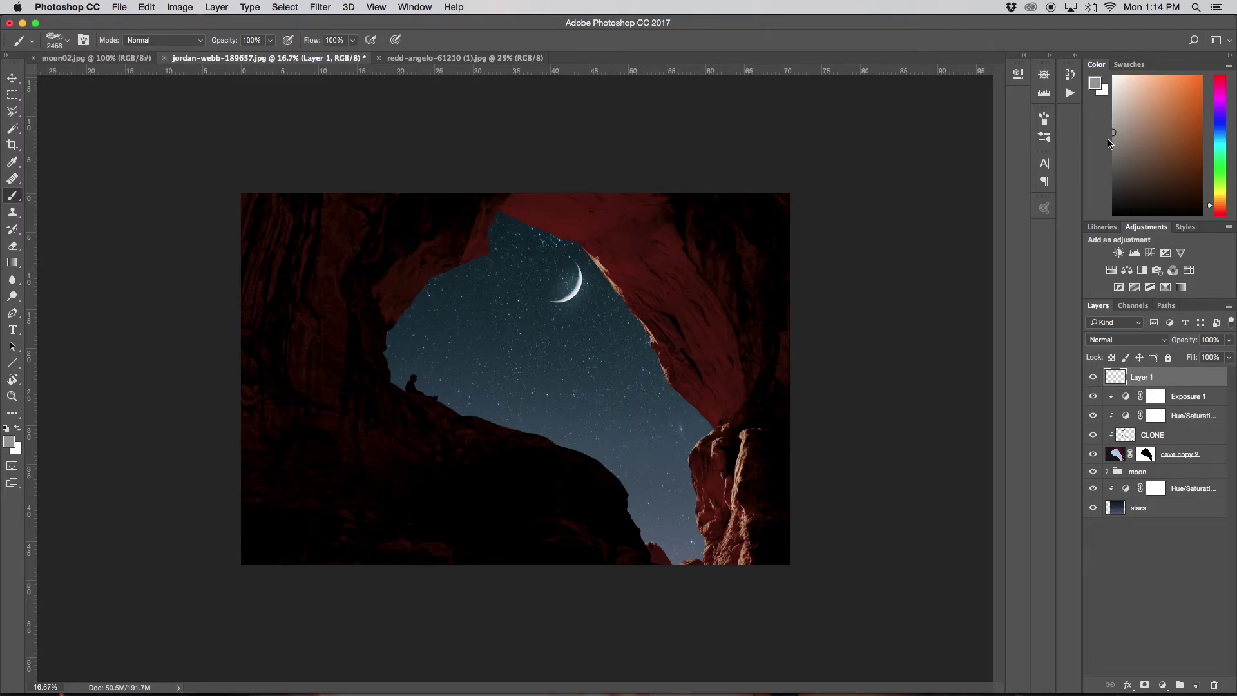
Step: Stamp grey clouds in the left and lower-centre sky, shrinking the brush between stamps
left_click(433, 349)
key("bracketleft")
key("bracketleft")
key("bracketleft")
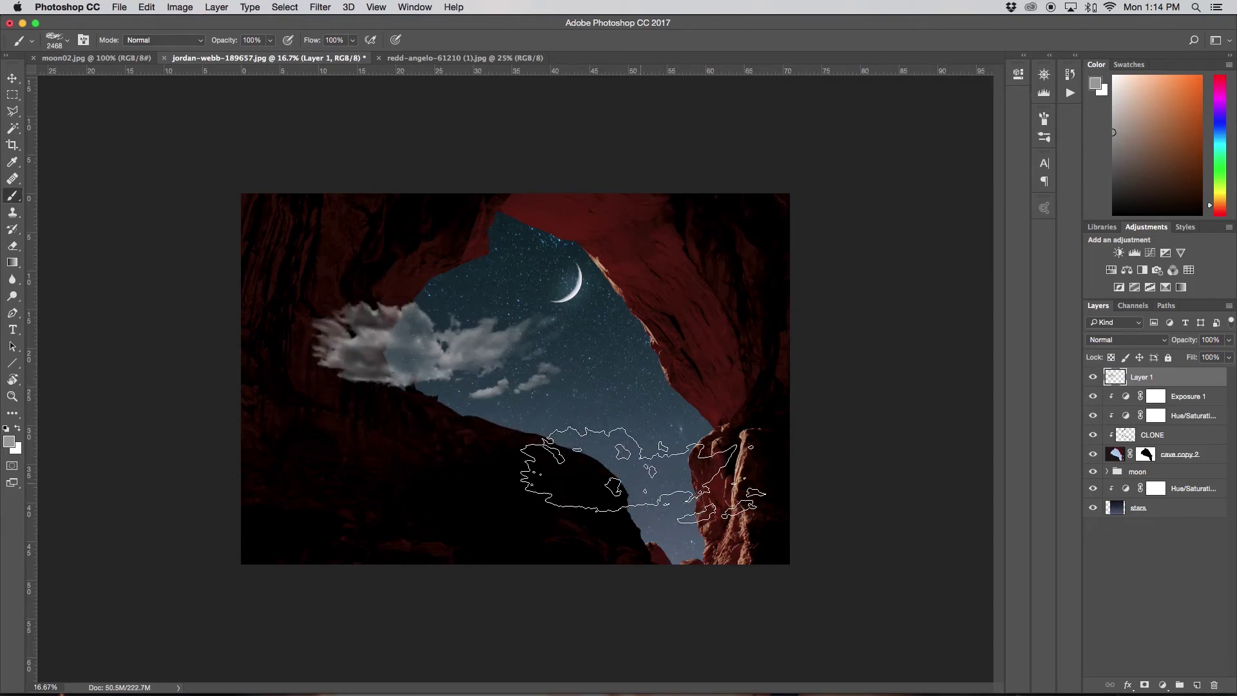
key("bracketleft")
key("bracketleft")
key("bracketleft")
key("bracketleft")
key("bracketleft")
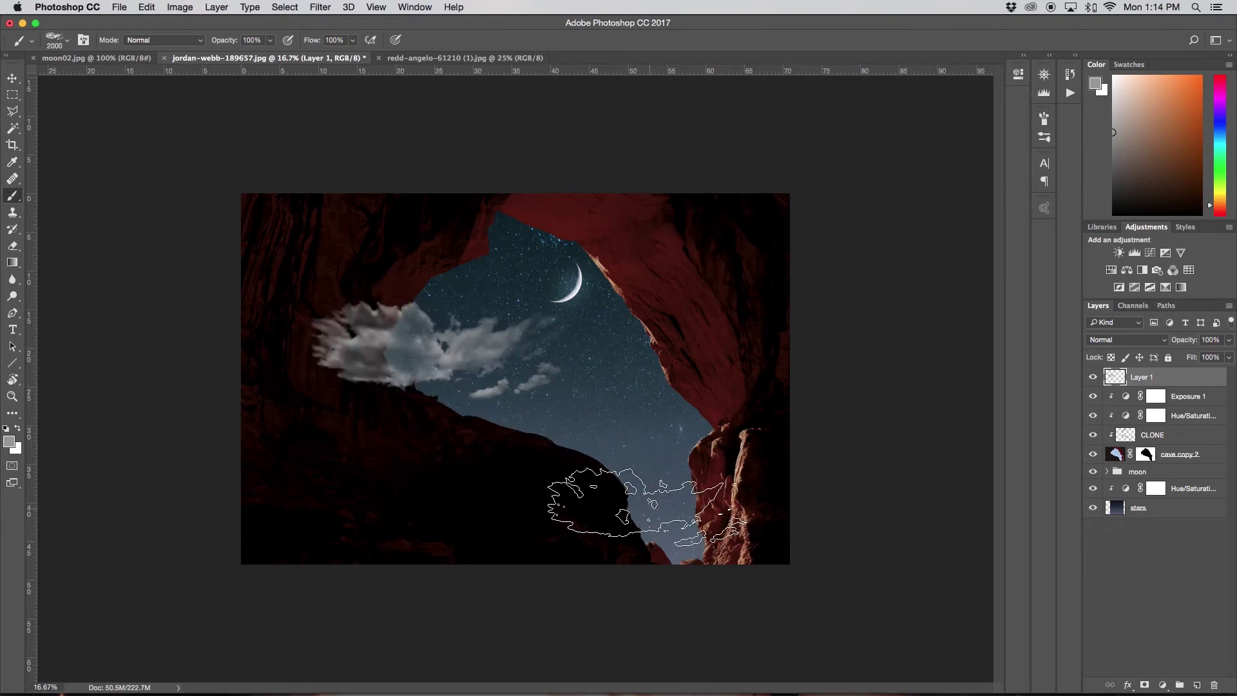
left_click(648, 488)
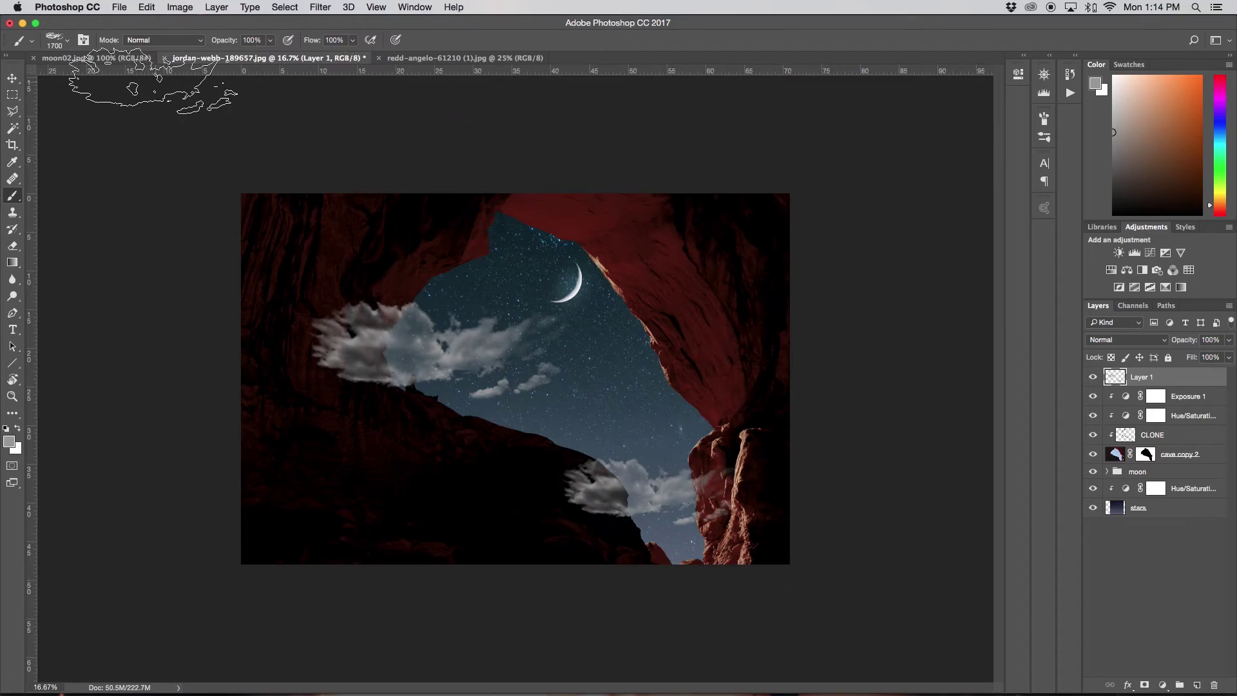
Step: Switch to the 1826 cloud preset in near-white and stamp clouds along the top and right side
left_click(55, 41)
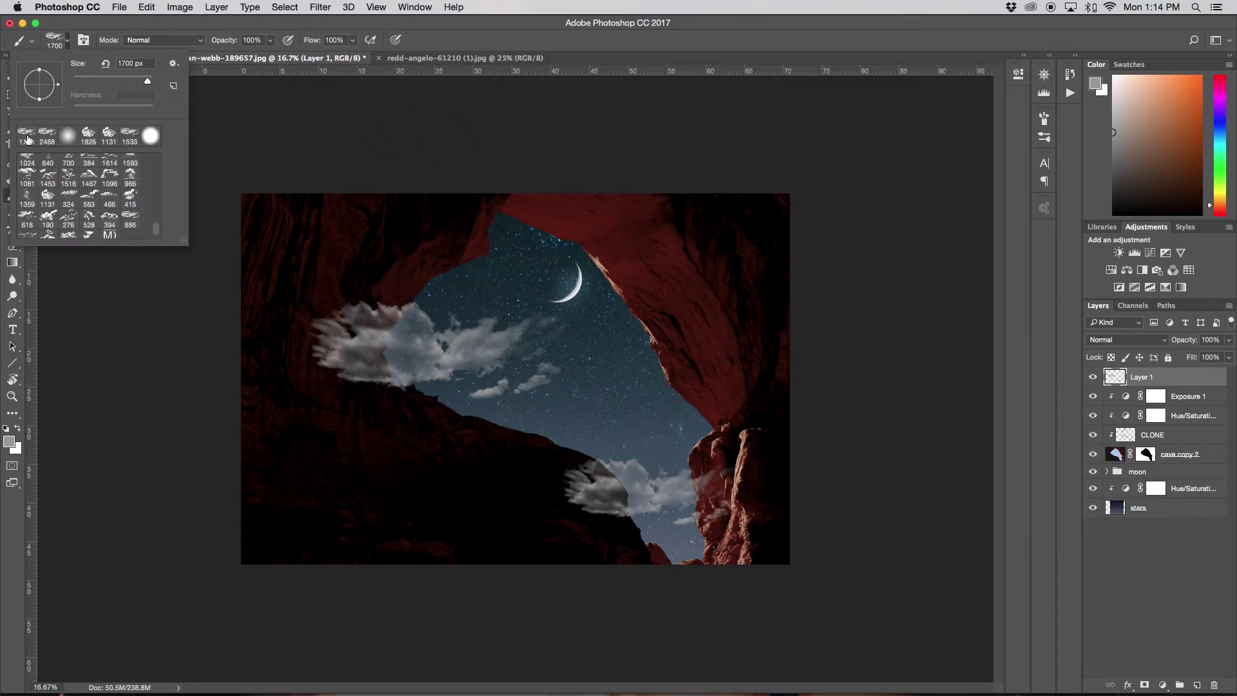
left_click(88, 135)
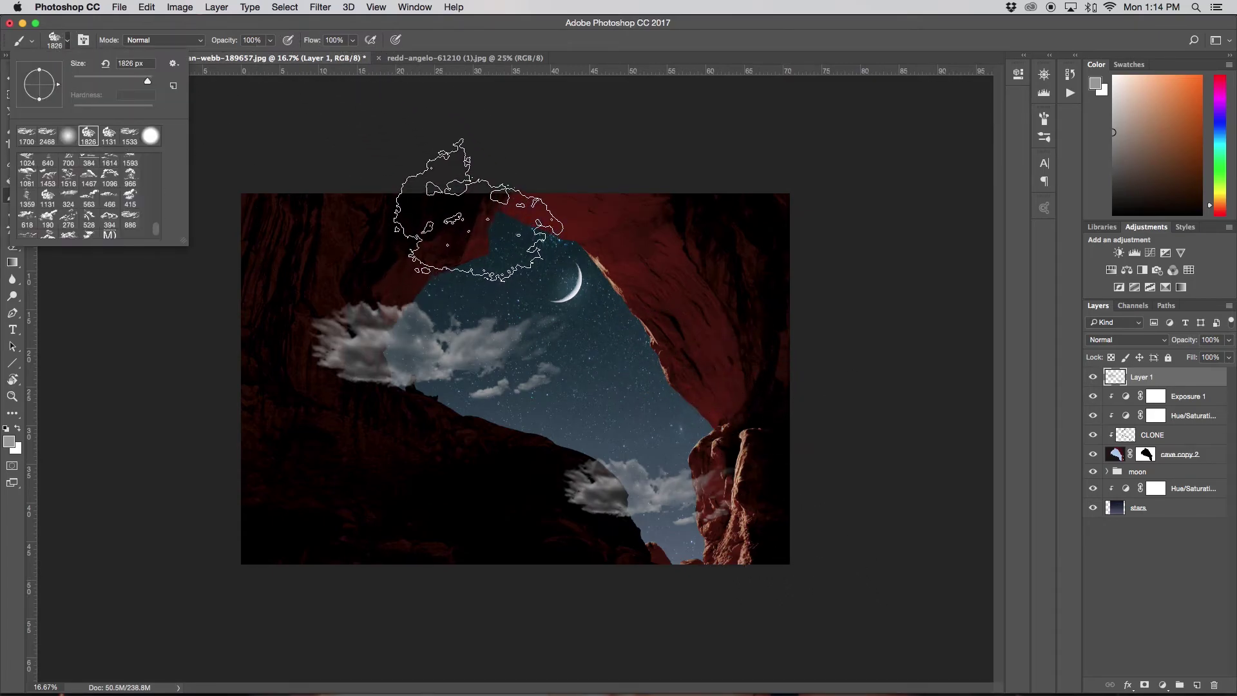
left_click(1110, 89)
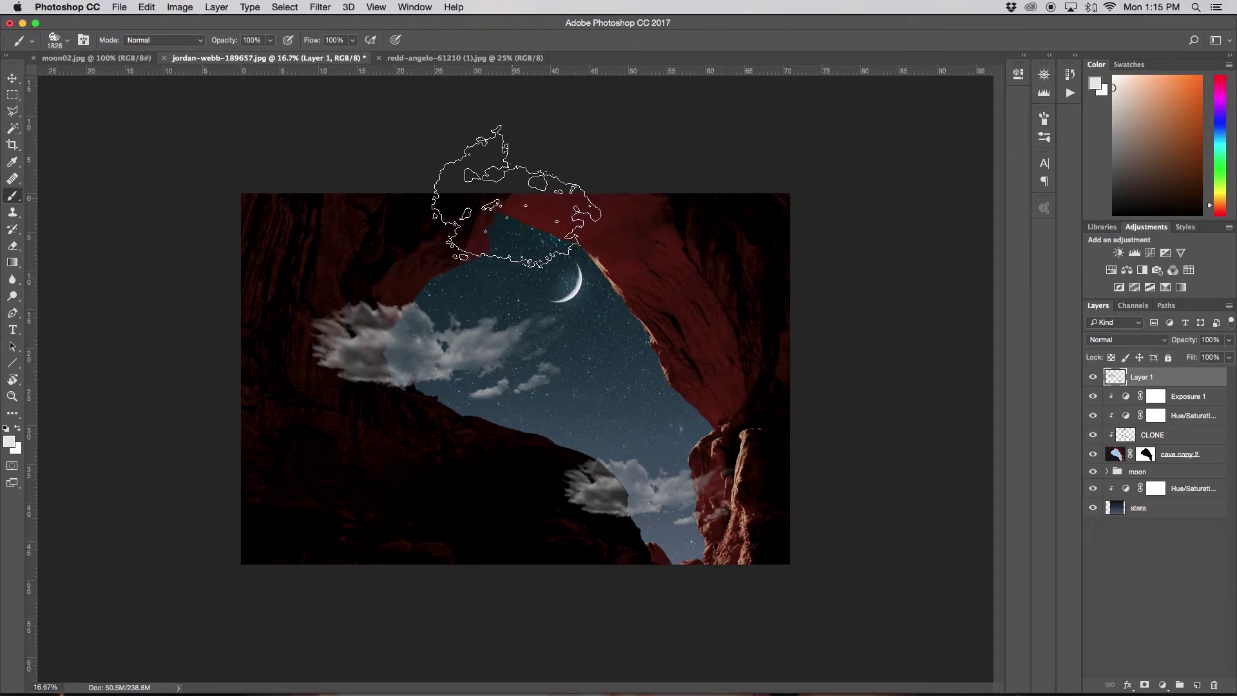
left_click(510, 196)
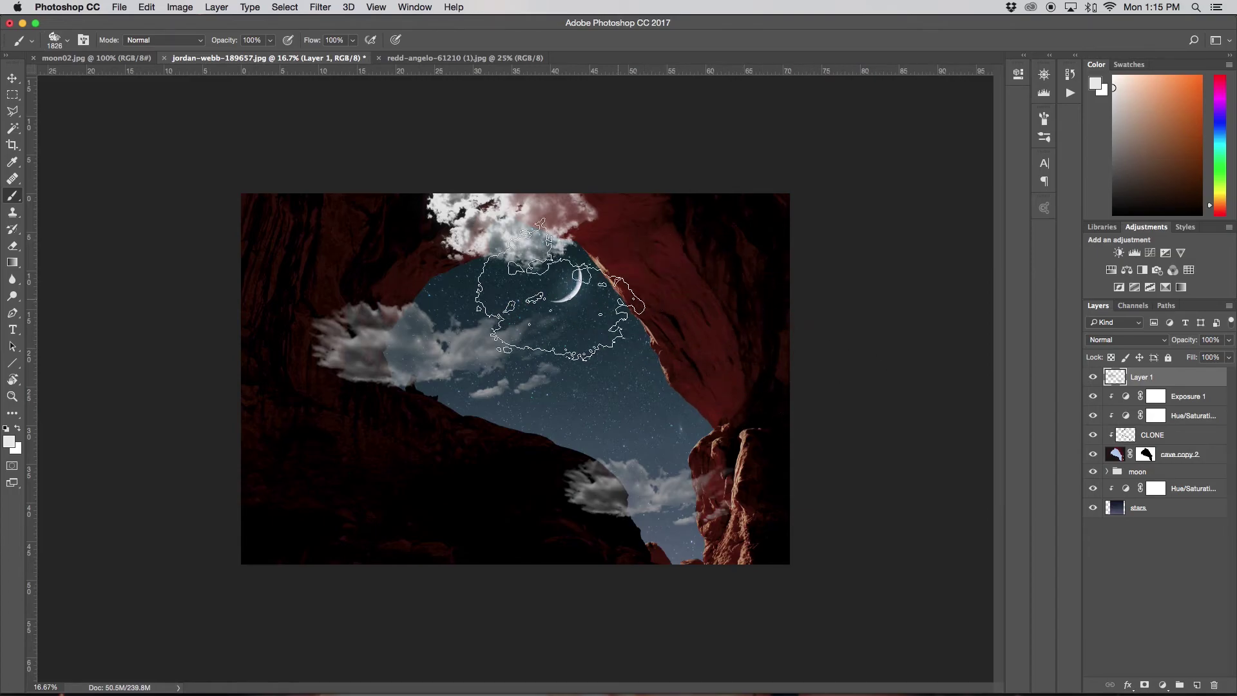
left_click(405, 229)
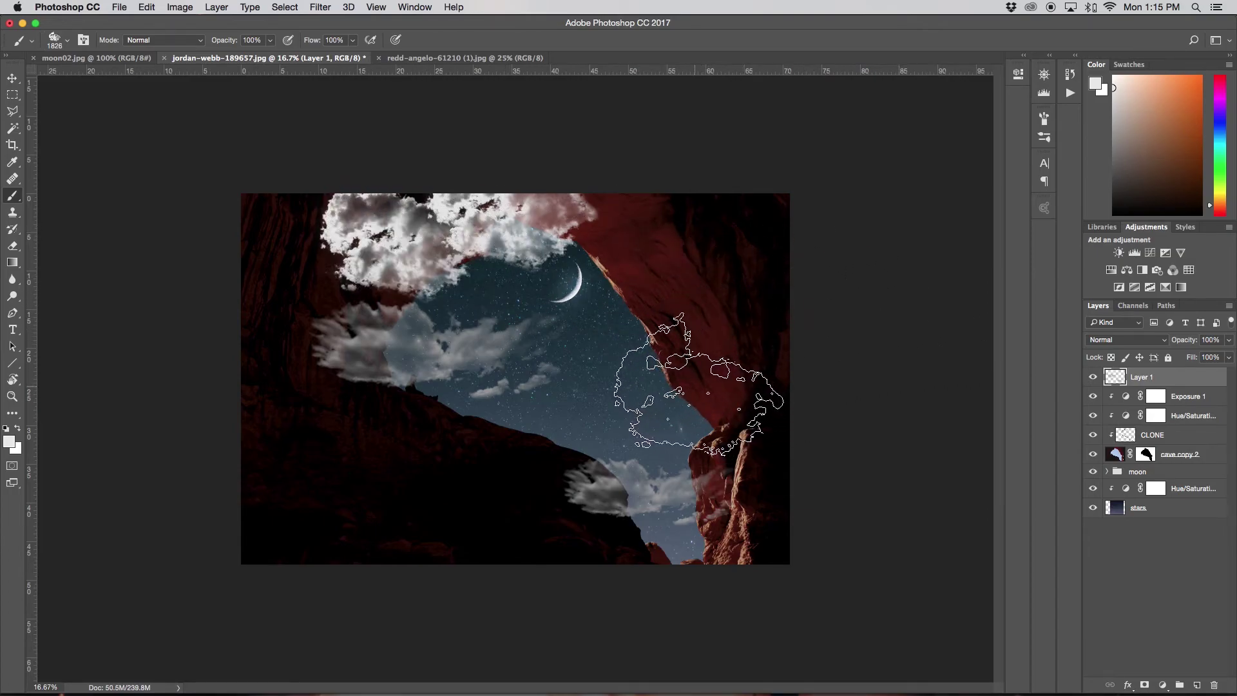
left_click(1114, 115)
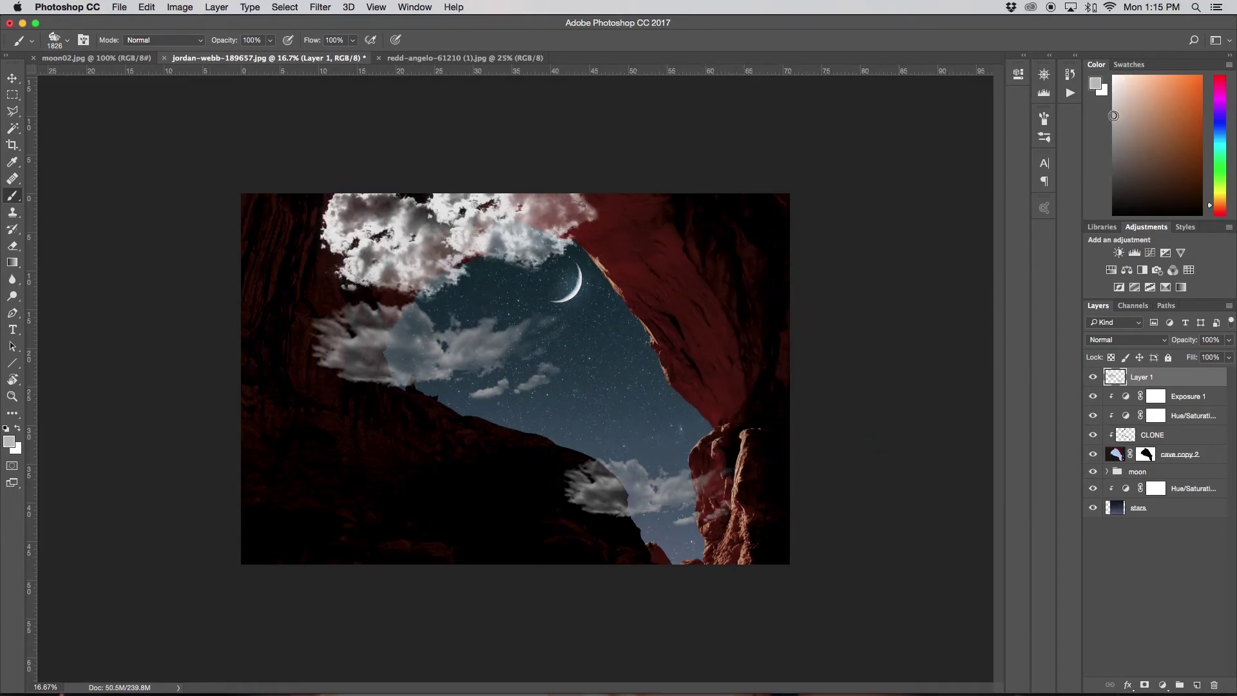
mouse_move(727, 502)
left_mouse_down()
mouse_move(744, 396)
mouse_move(722, 370)
mouse_move(699, 403)
left_mouse_up()
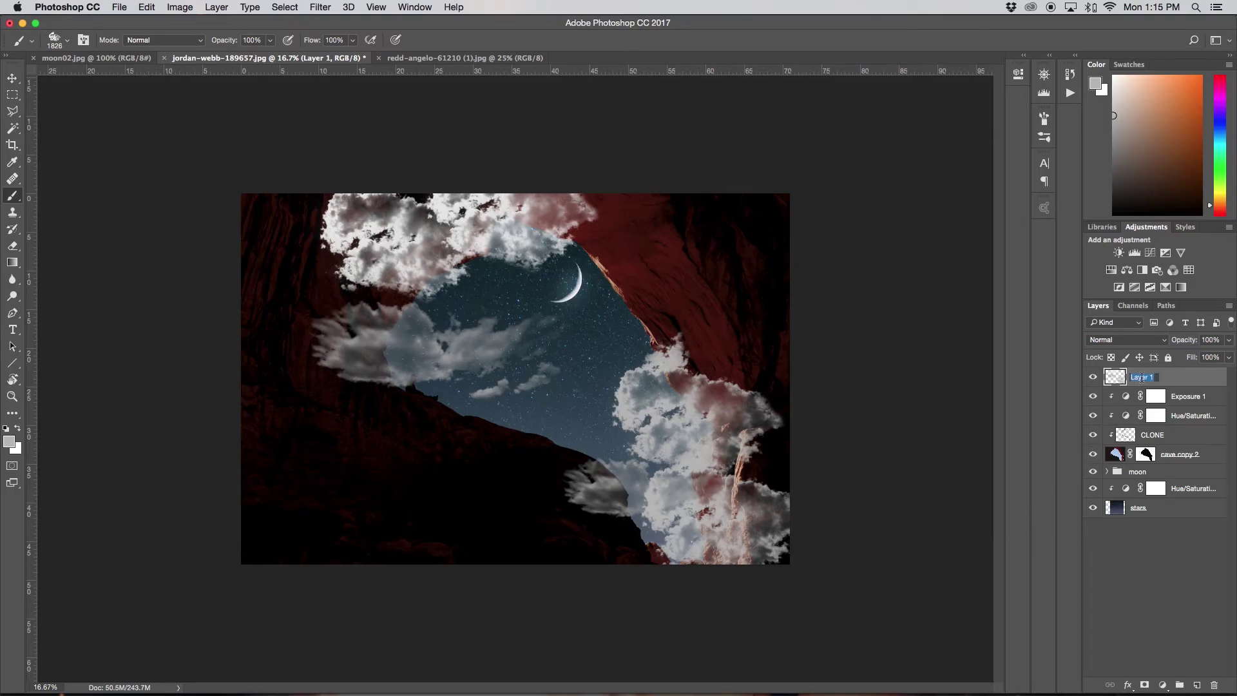
Step: Rename the cloud layer to 'clouds' and move it below the moon group
key("BackSpace")
type("clouds")
key("Return")
left_click_drag(1153, 375, 1154, 467)
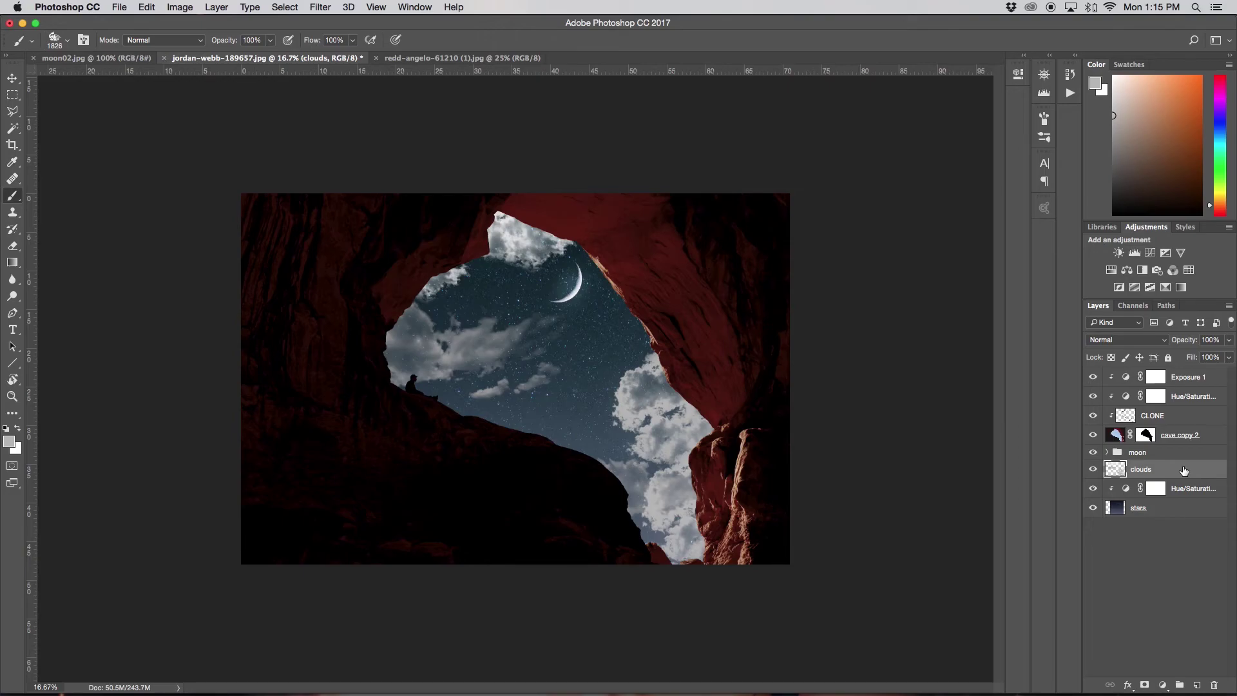
Step: Apply a Motion Blur with a 46-pixel distance to the clouds layer
left_click_drag(1184, 471, 320, 3)
left_click(320, 7)
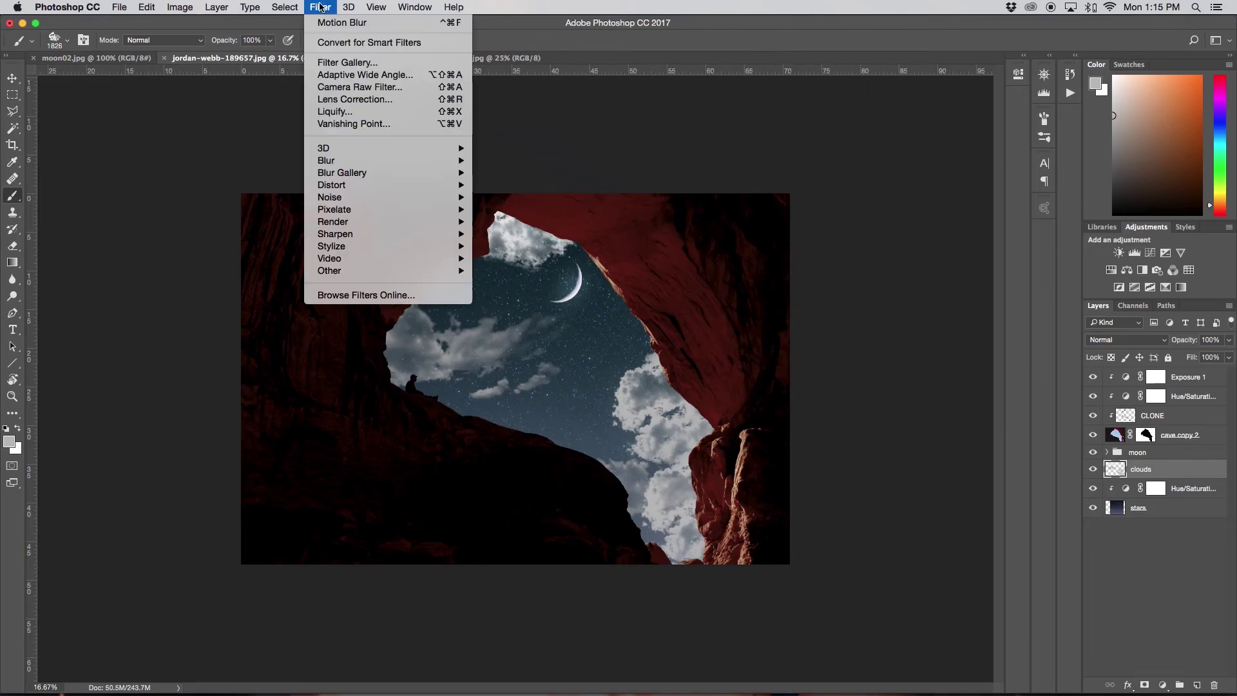
mouse_move(425, 161)
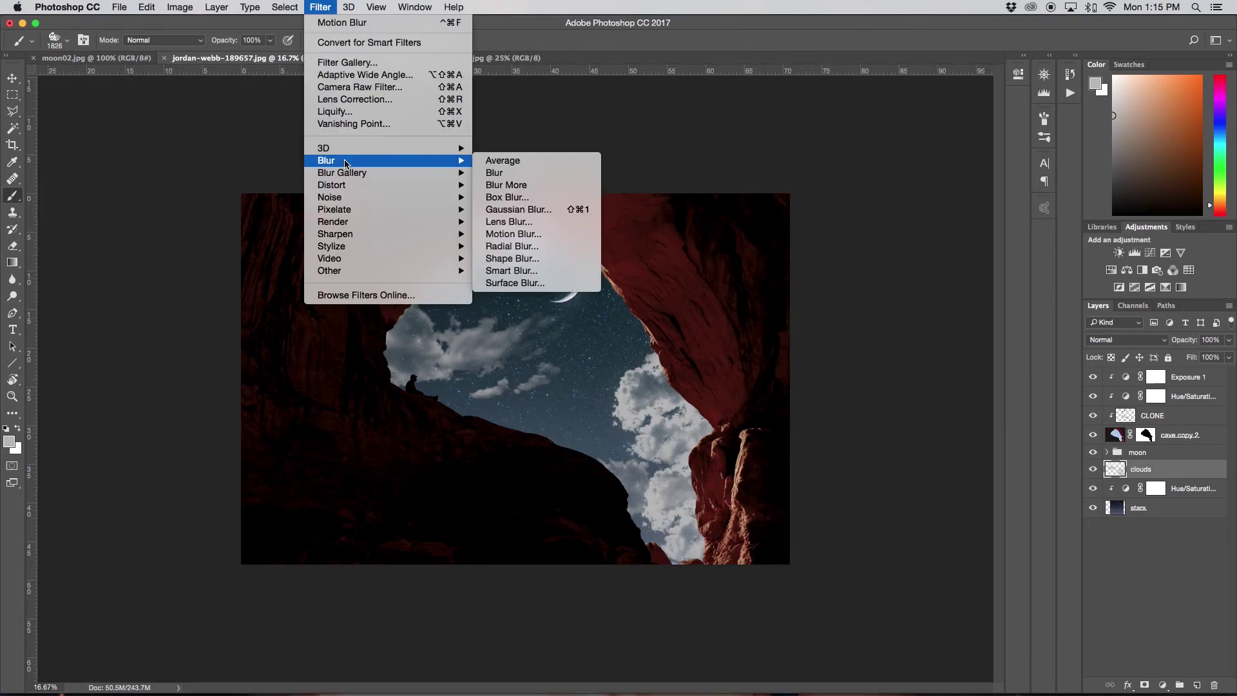
left_click(551, 237)
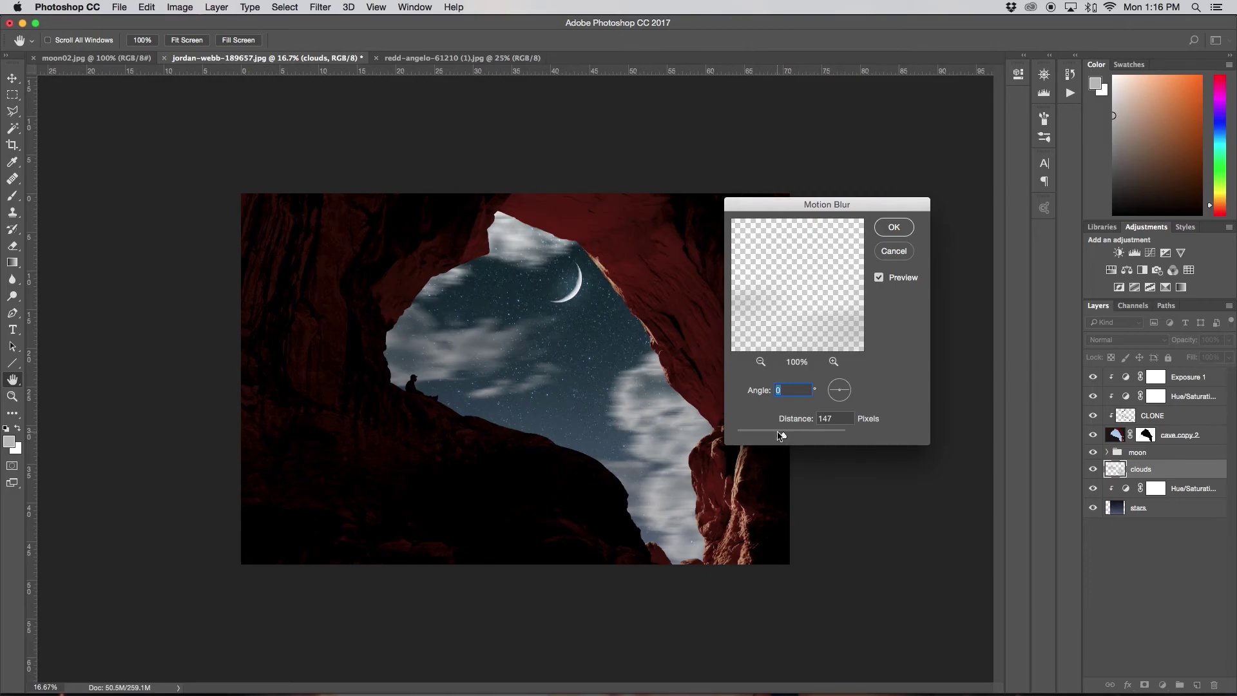
mouse_move(805, 436)
left_mouse_down()
mouse_move(745, 434)
mouse_move(782, 433)
left_mouse_up()
left_click(911, 231)
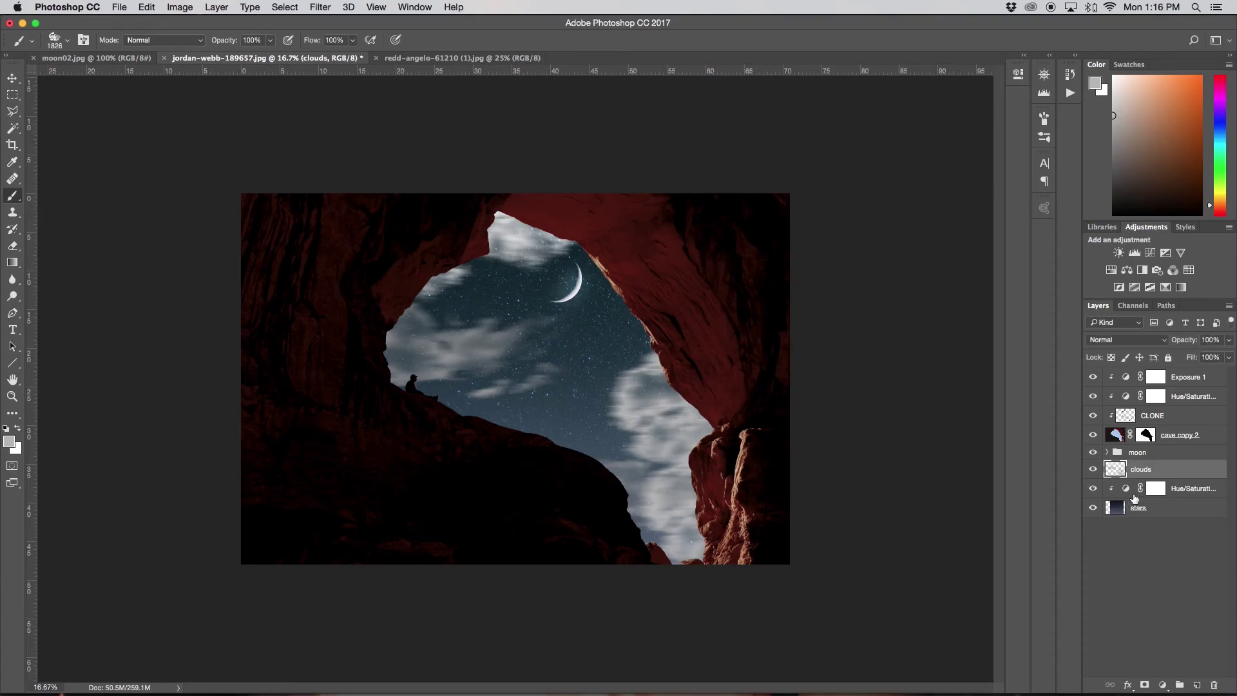
Step: Add a layer mask to the clouds and brush out the lower clouds between the rocks in black
left_click(1144, 685)
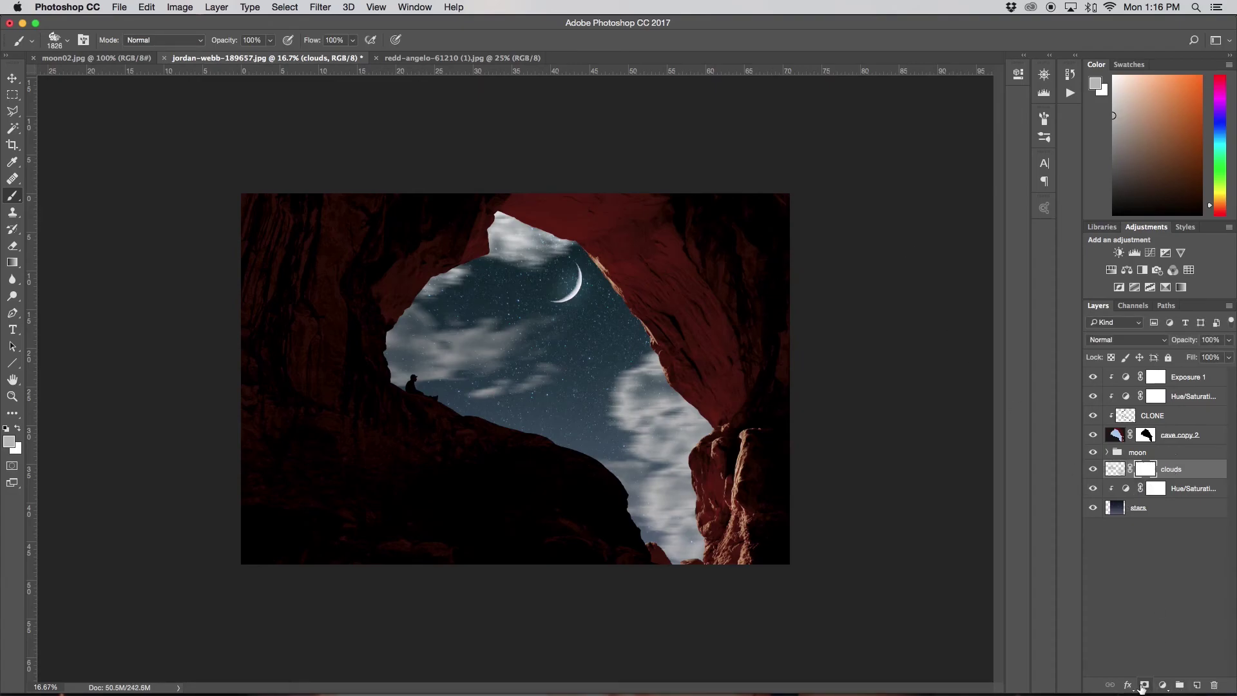
key("super+d")
right_click(459, 291)
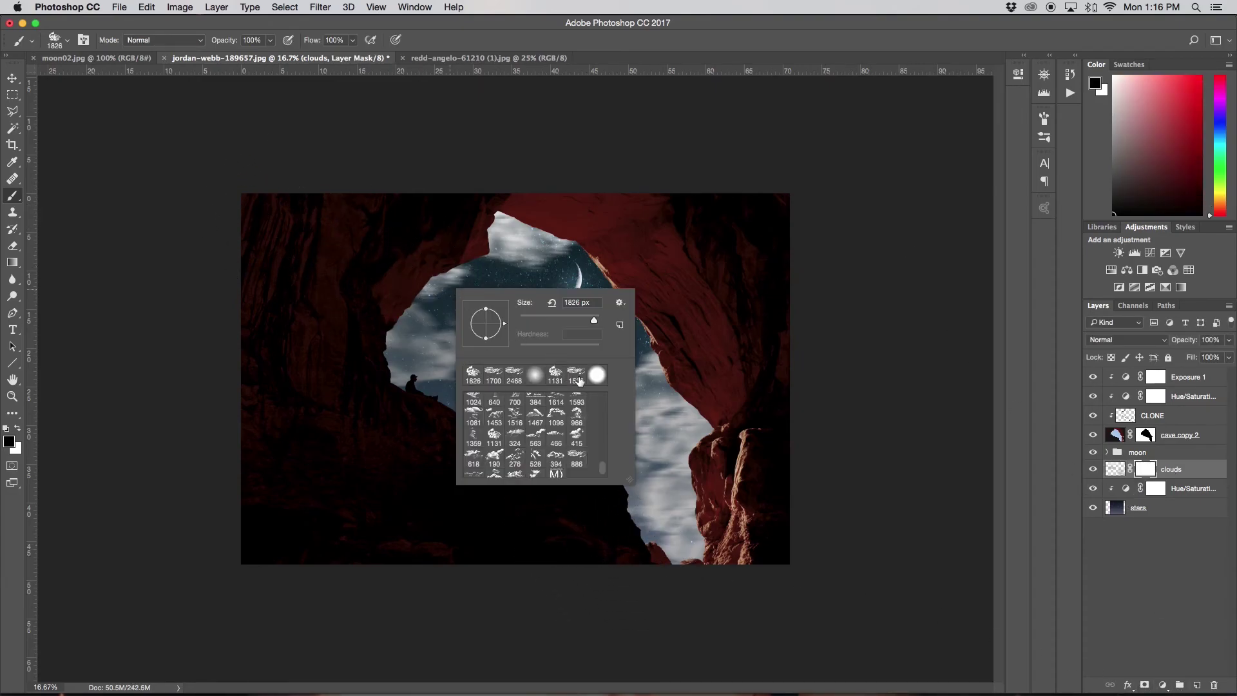
left_click(535, 375)
key("Return")
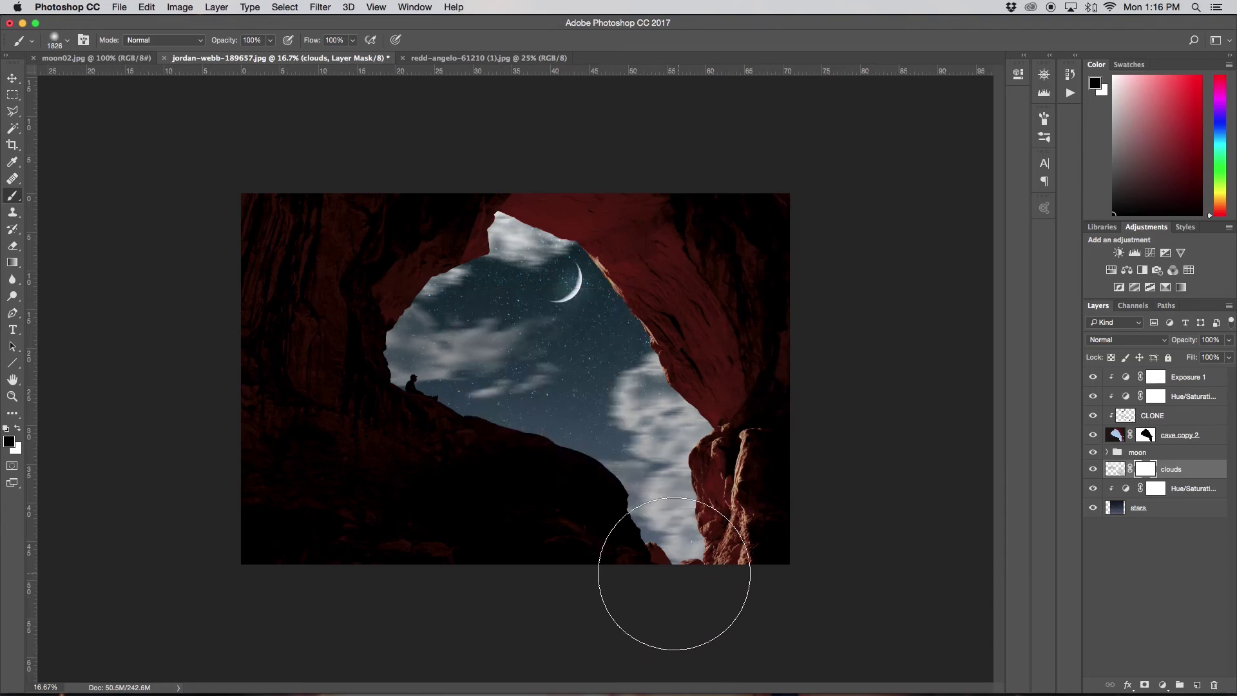
mouse_move(705, 524)
left_mouse_down()
mouse_move(665, 612)
mouse_move(712, 601)
mouse_move(725, 570)
mouse_move(705, 428)
mouse_move(733, 425)
mouse_move(669, 397)
mouse_move(620, 333)
left_mouse_up()
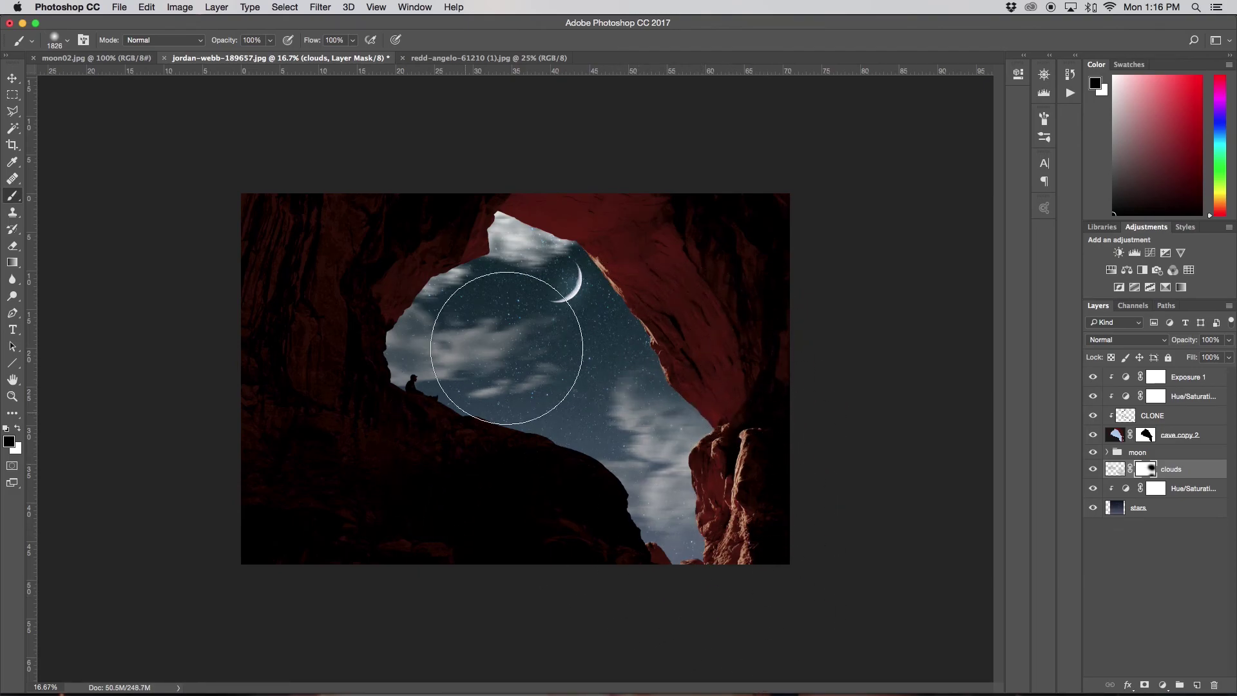
mouse_move(408, 442)
left_mouse_down()
mouse_move(345, 428)
mouse_move(423, 464)
mouse_move(636, 511)
mouse_move(675, 483)
mouse_move(640, 340)
mouse_move(760, 378)
mouse_move(717, 574)
left_mouse_up()
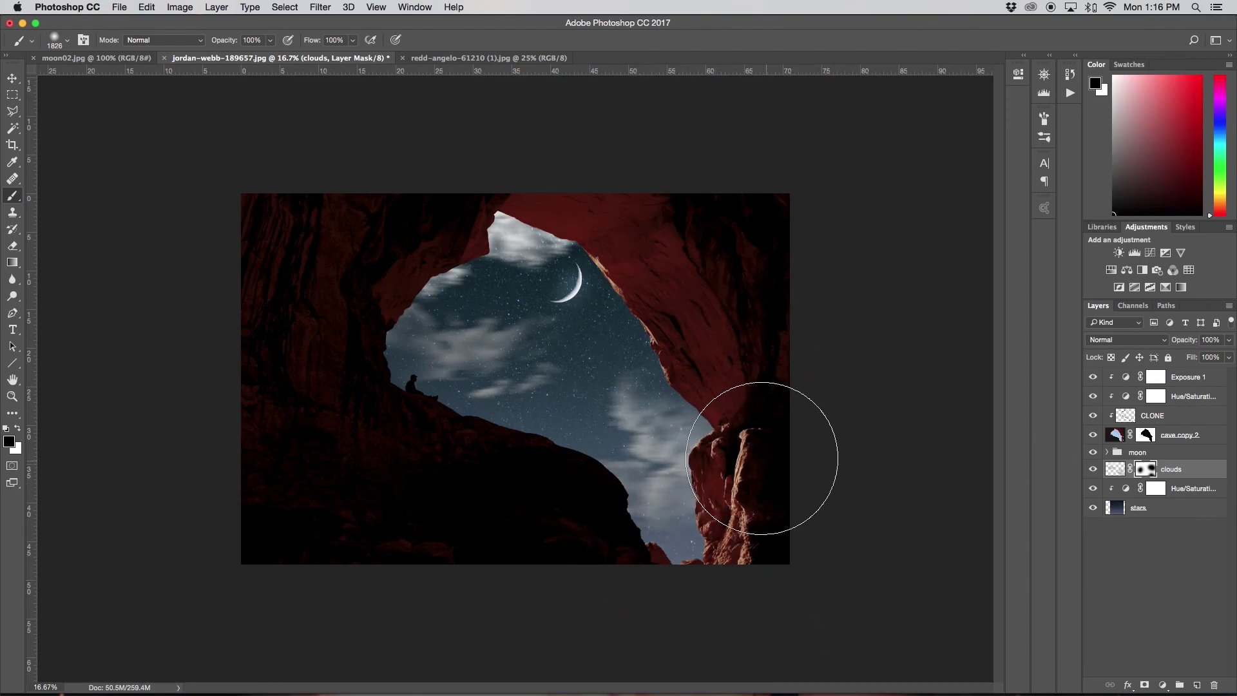
left_click(659, 545)
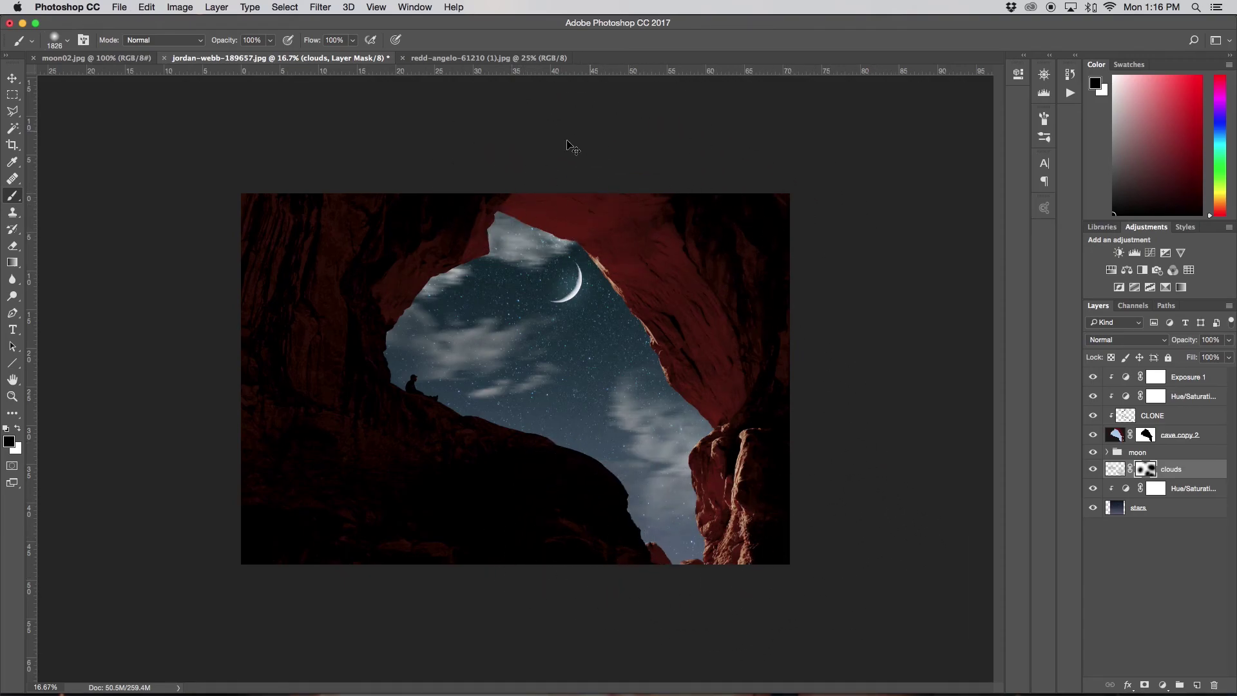
key("super+minus")
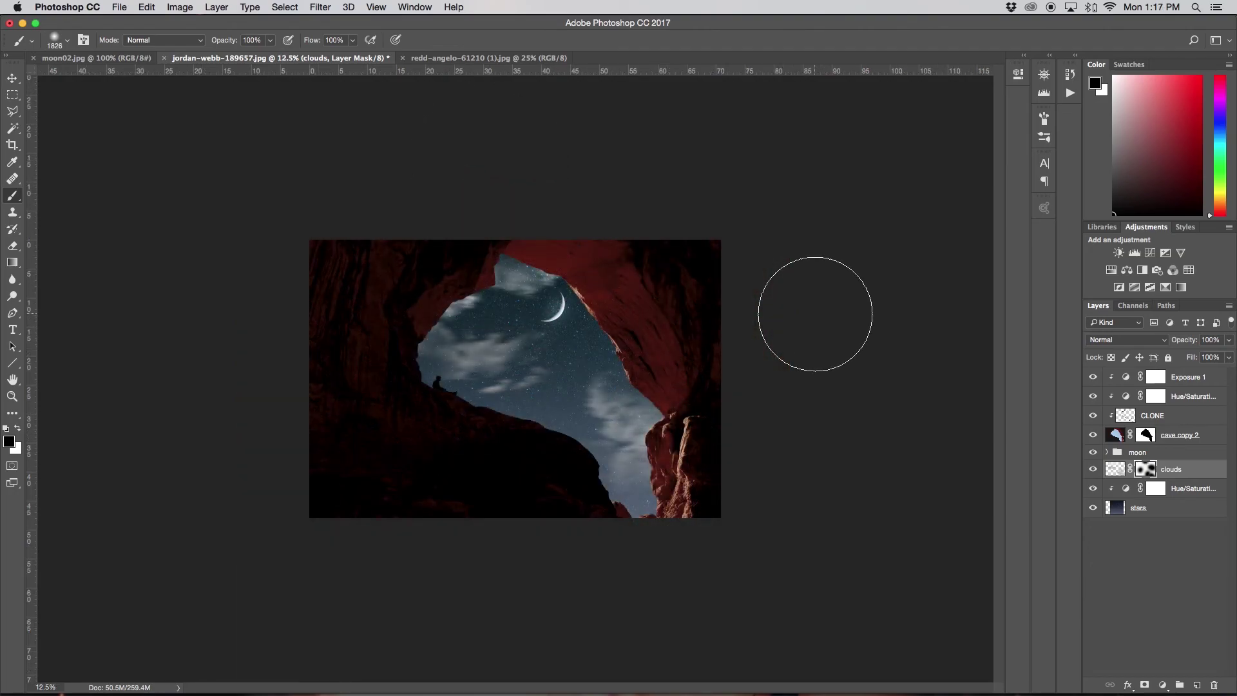